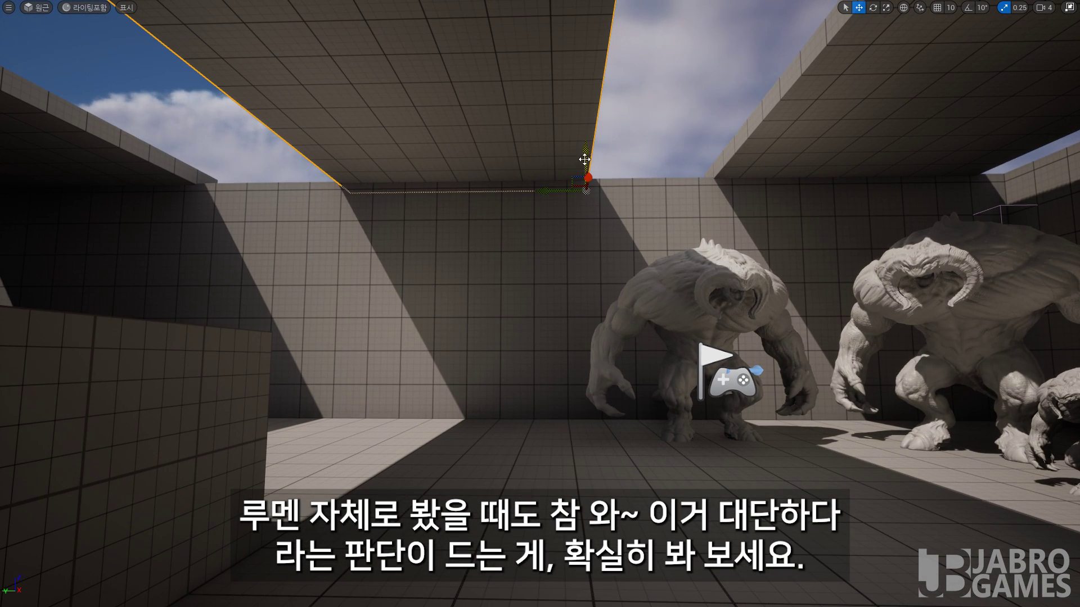
- Slide the ceiling slab left to shift the sunlight, then turn the view toward the blue cube corridor
mouse_move(551, 190)
mouse_down()
mouse_move(305, 193)
mouse_move(395, 194)
mouse_up()
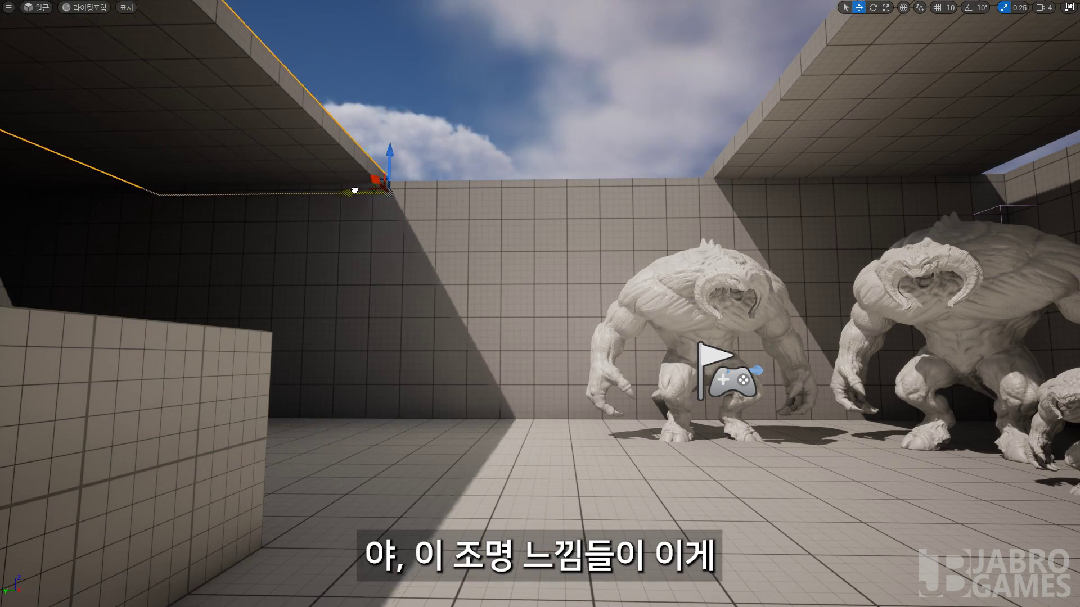
mouse_move(395, 195)
right_down()
mouse_move(417, 196)
mouse_move(281, 197)
right_up()
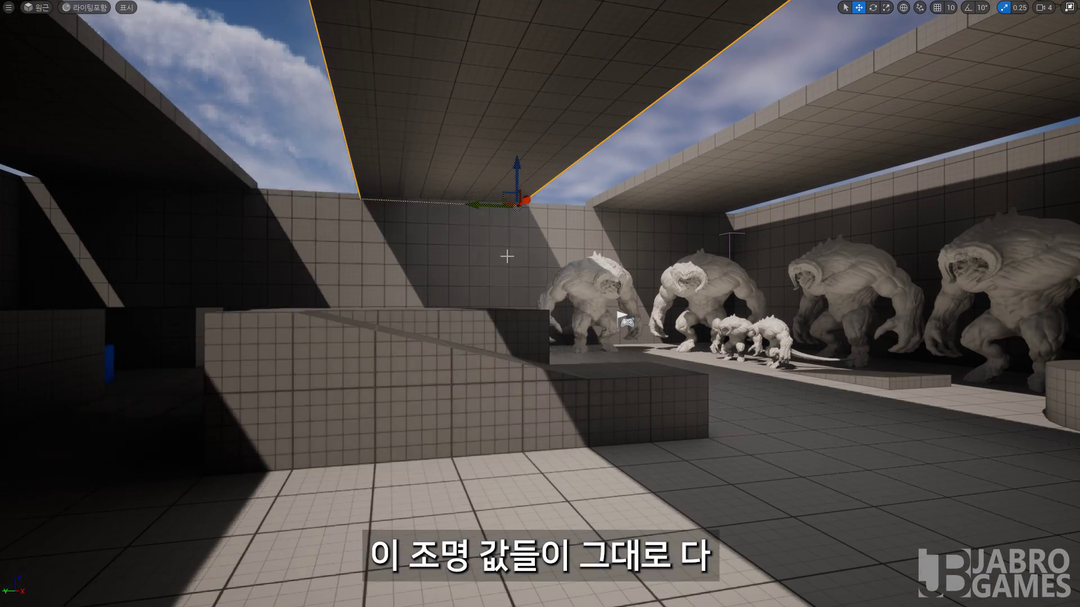
mouse_move(251, 184)
right_down()
mouse_move(169, 191)
mouse_move(202, 185)
right_up()
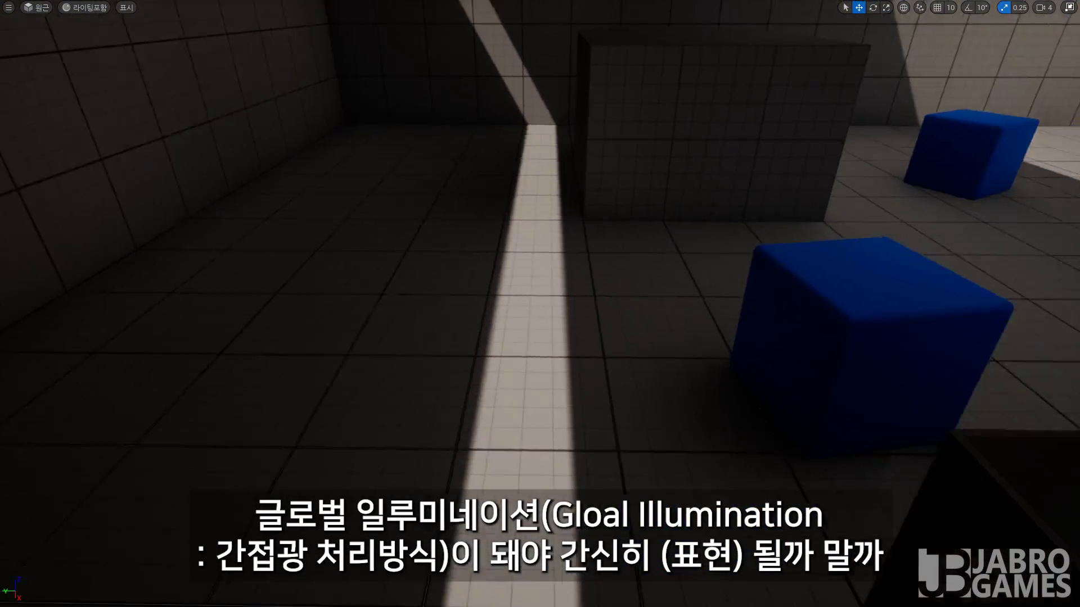
- Move a nearby blue cube into the strip of sunlight
right_drag(202, 186, 709, 211)
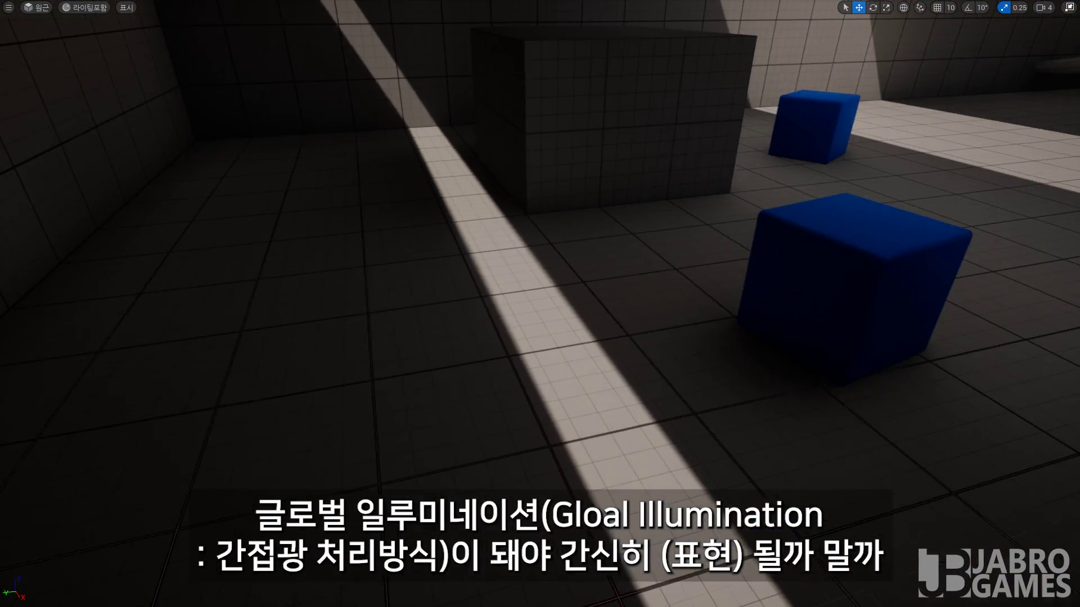
click(817, 248)
drag(815, 288, 548, 293)
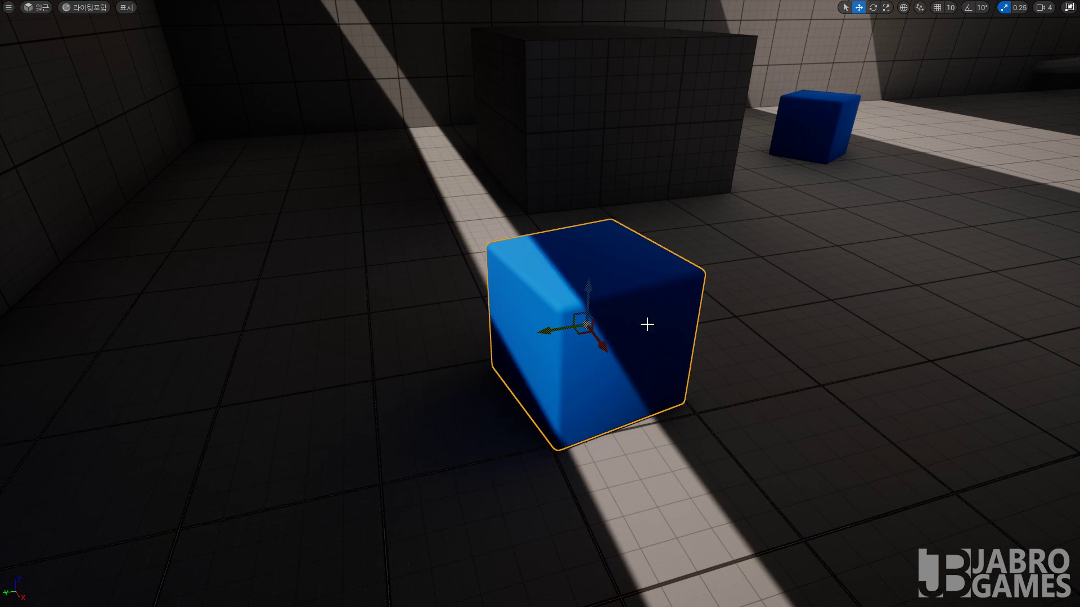
- Slide the ceiling slab back and forth along Y to compare the lighting, ending with the walls shaded
mouse_move(413, 349)
right_down()
mouse_move(293, 186)
mouse_move(315, 393)
mouse_move(270, 236)
right_up()
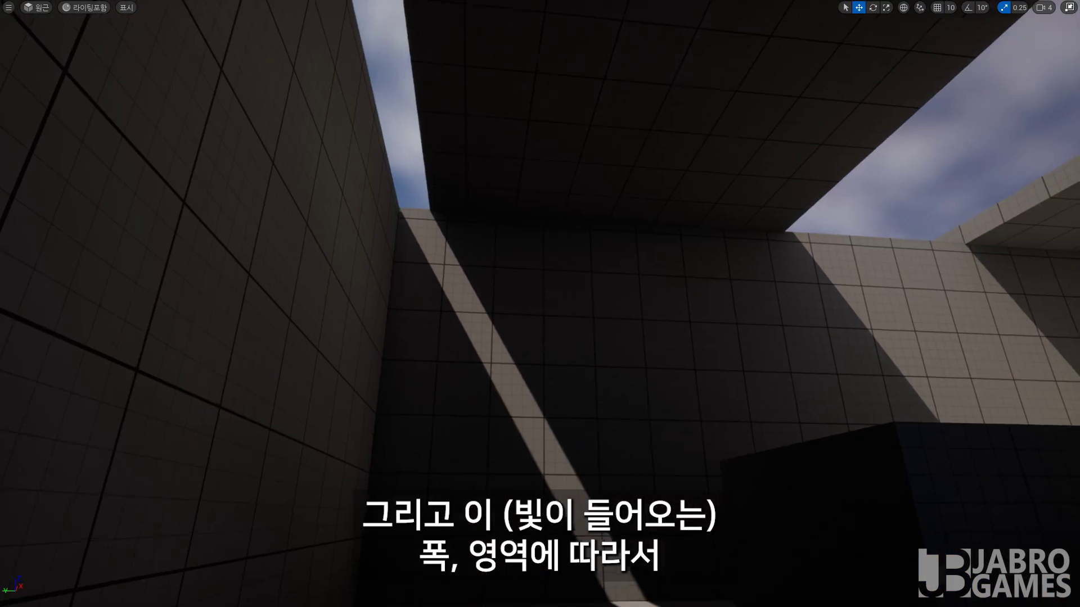
right_drag(649, 213, 649, 212)
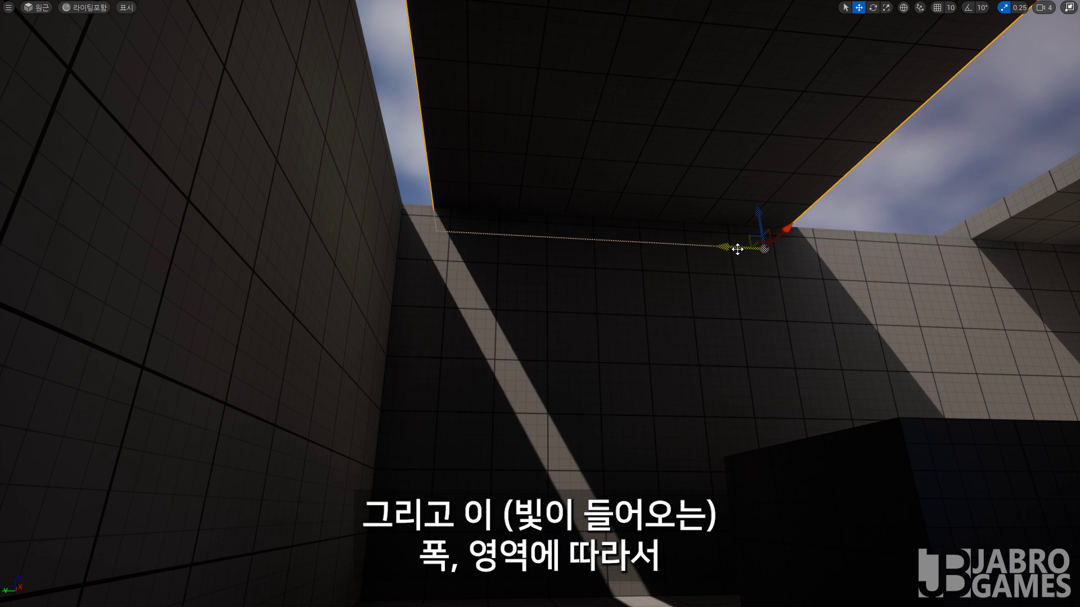
drag(737, 249, 706, 246)
mouse_move(644, 316)
right_down()
mouse_move(644, 383)
mouse_move(703, 360)
mouse_move(697, 85)
right_up()
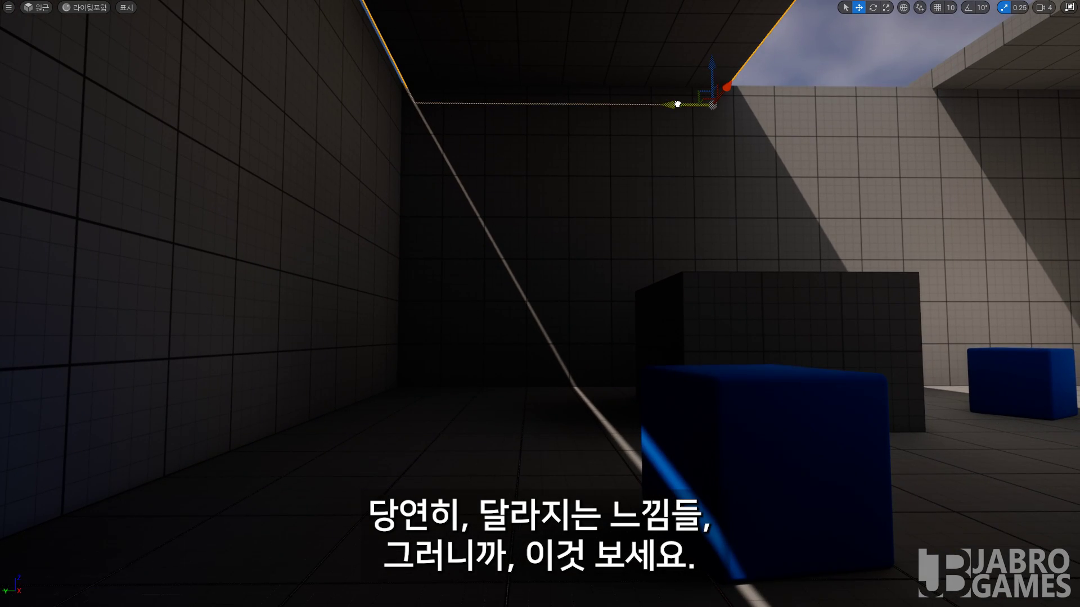
drag(677, 104, 762, 108)
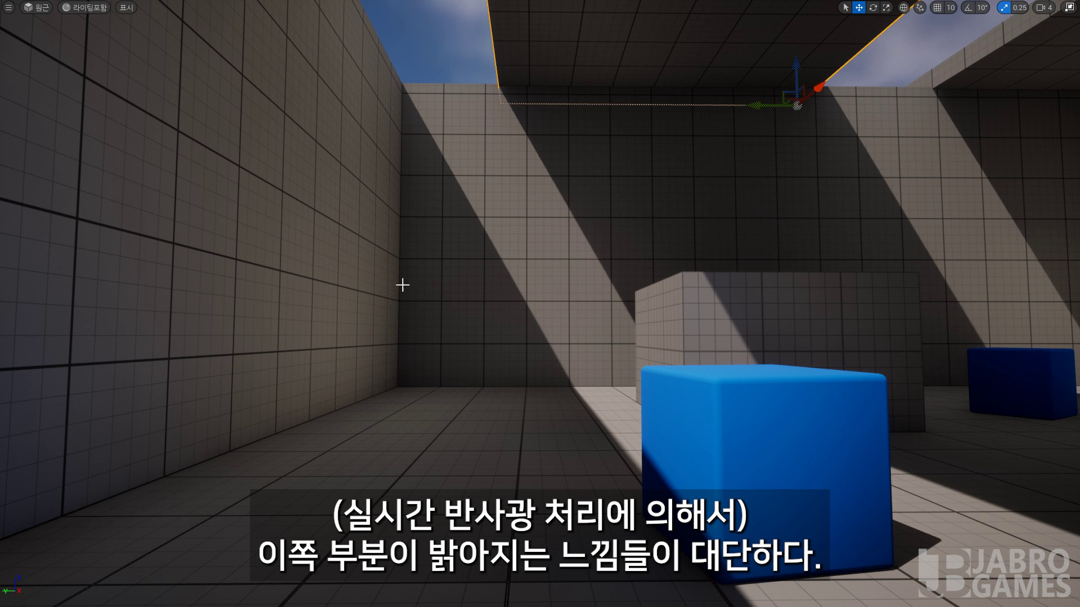
drag(756, 105, 699, 104)
right_drag(699, 104, 699, 186)
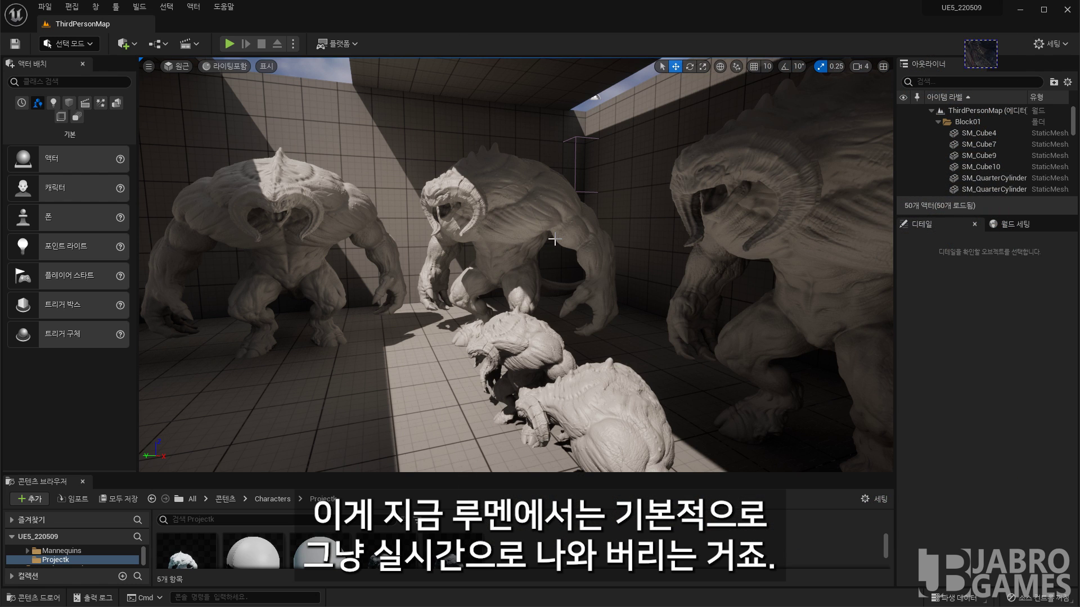
- Make the viewport full-screen (F11) and slide the ceiling slab to roof more of the room
right_drag(365, 270, 366, 270)
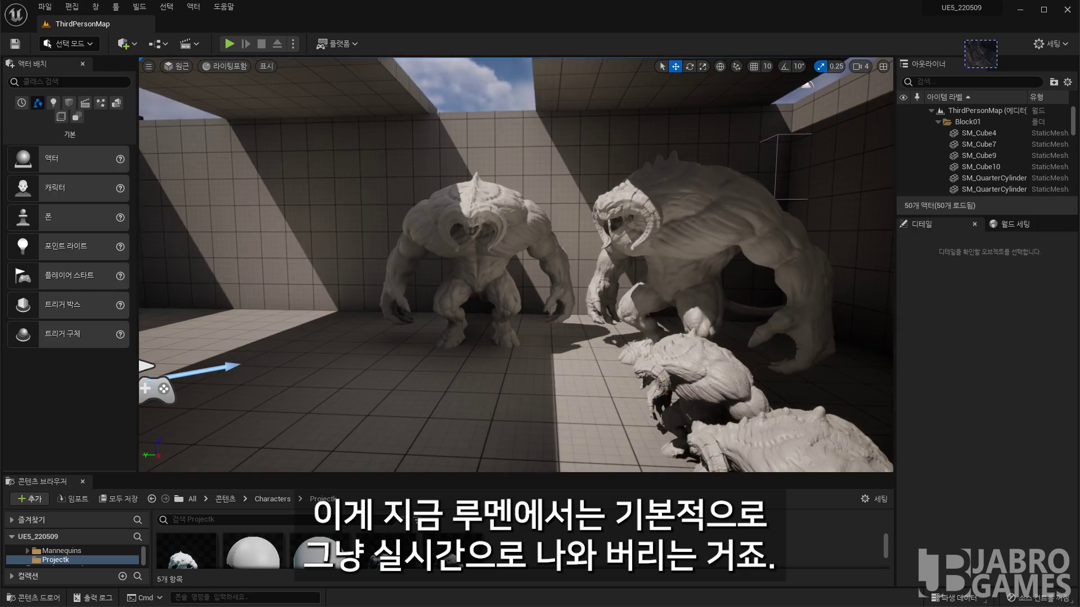
key(F11)
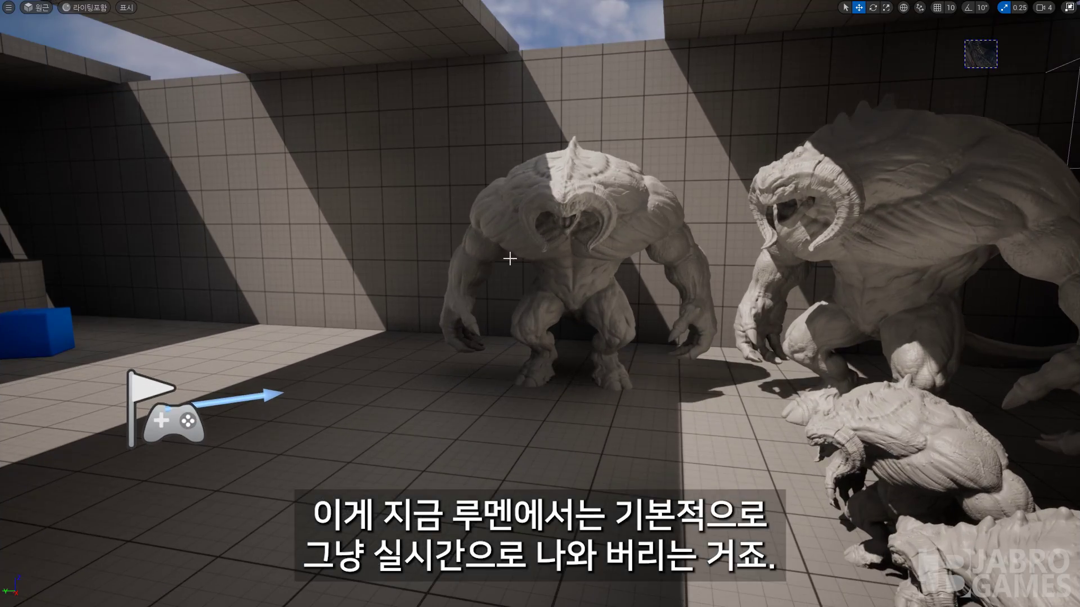
right_drag(510, 256, 511, 255)
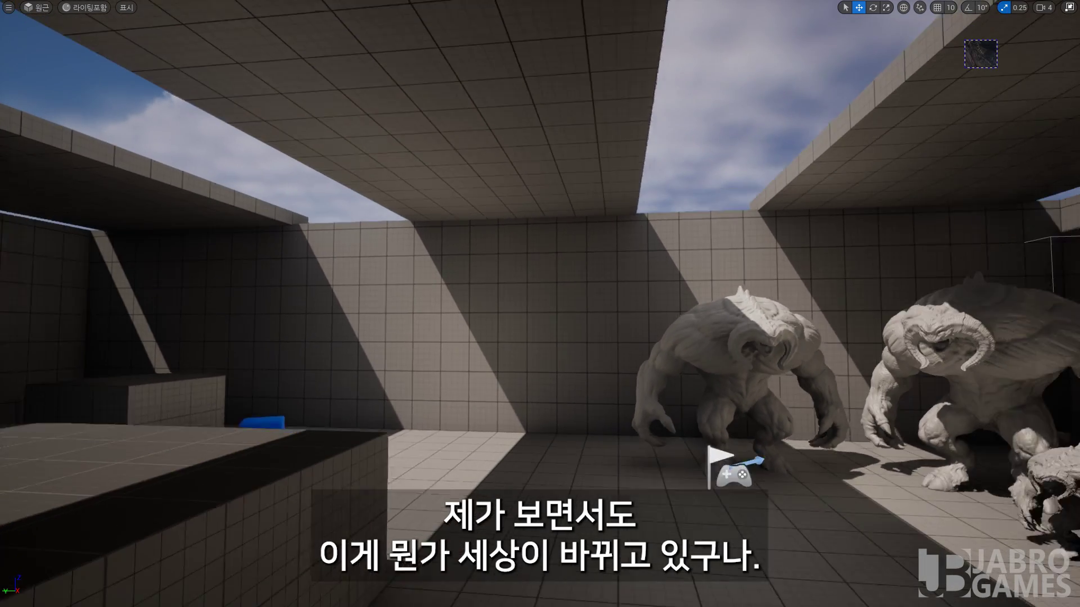
right_drag(527, 170, 527, 171)
click(526, 171)
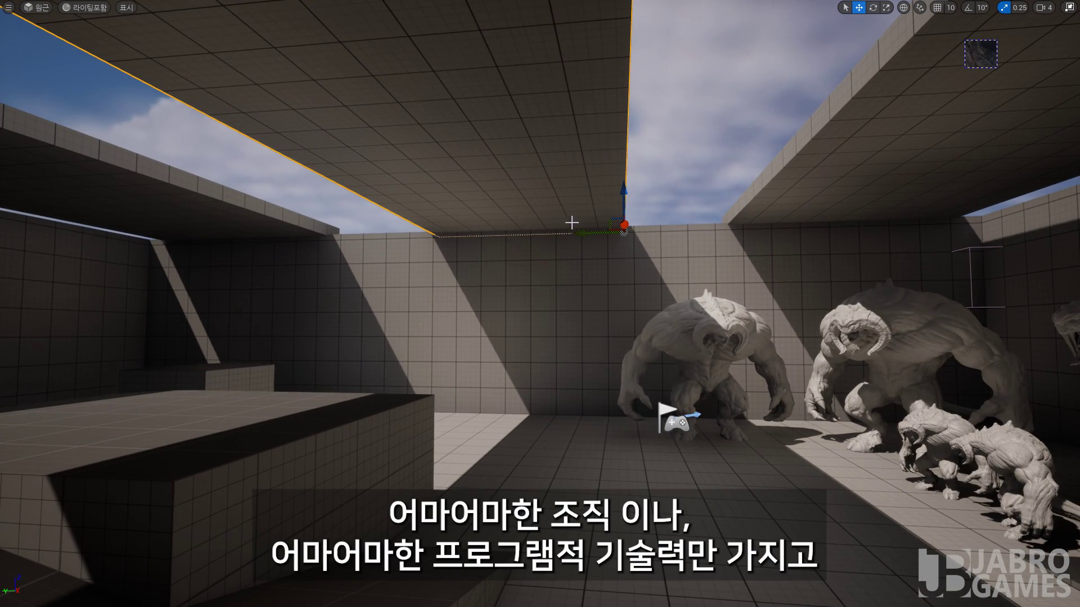
mouse_move(581, 234)
mouse_down()
mouse_move(479, 237)
mouse_move(676, 235)
mouse_up()
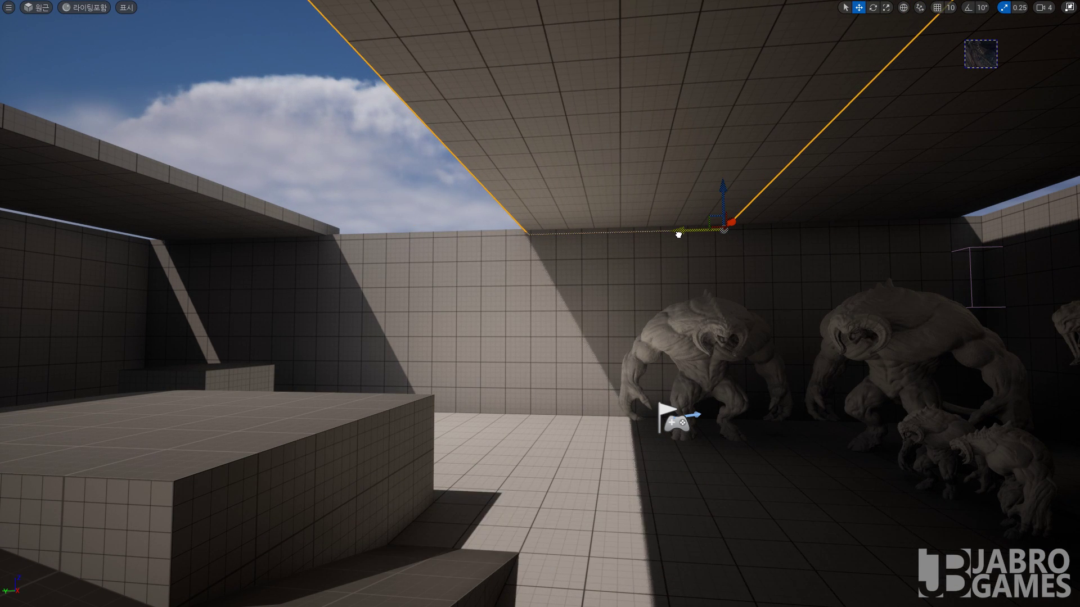
key(r)
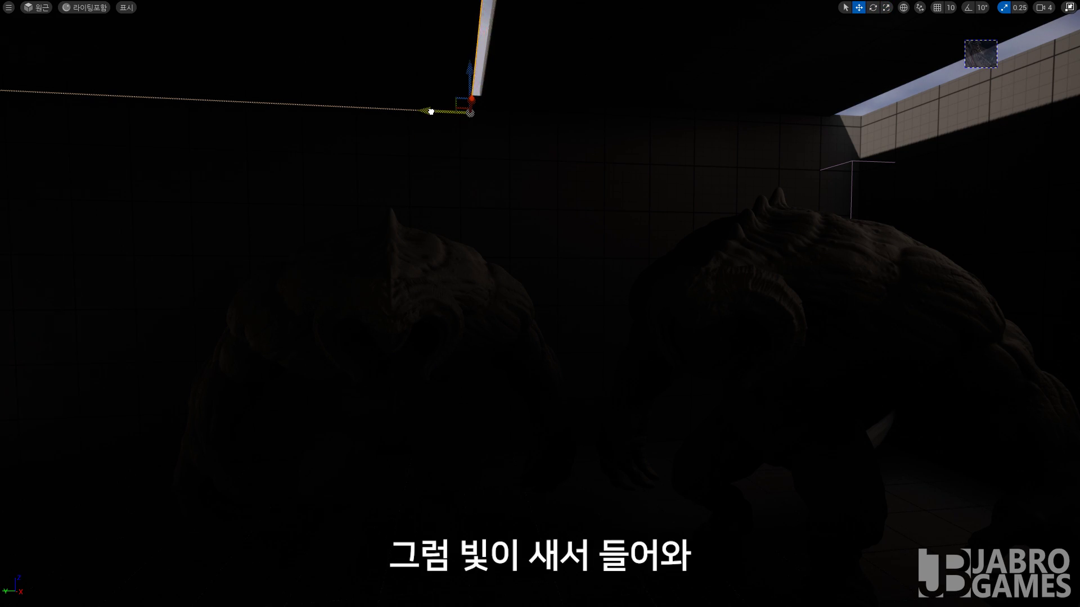
- Shift the wall piece and widen the skylight roof opening above the creature row
drag(431, 111, 408, 111)
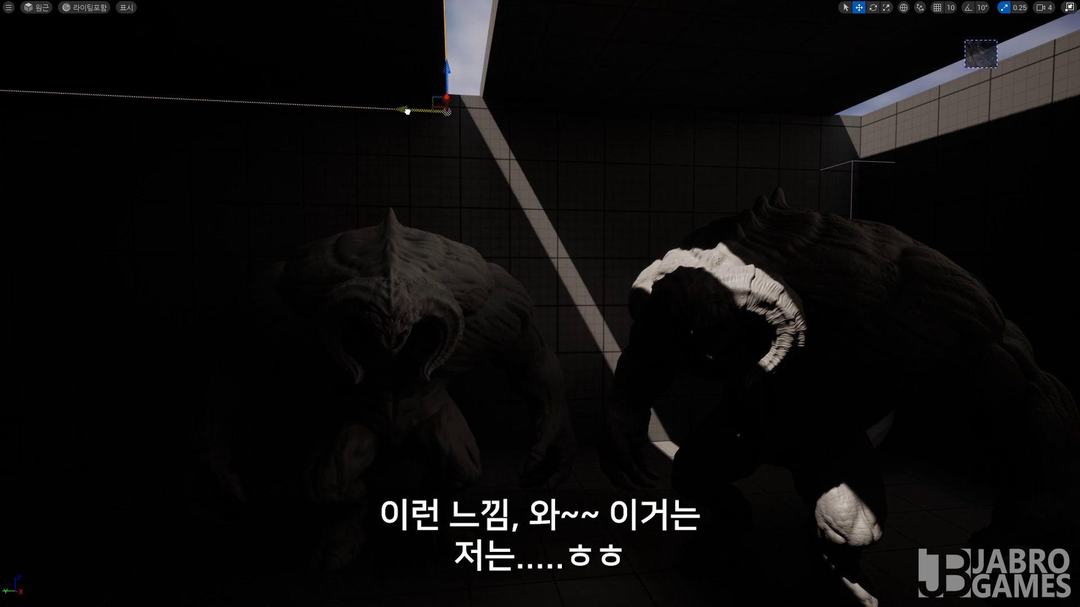
mouse_move(563, 320)
right_down()
mouse_move(646, 337)
mouse_move(534, 326)
mouse_move(523, 314)
mouse_move(619, 318)
mouse_move(619, 225)
mouse_move(619, 315)
right_up()
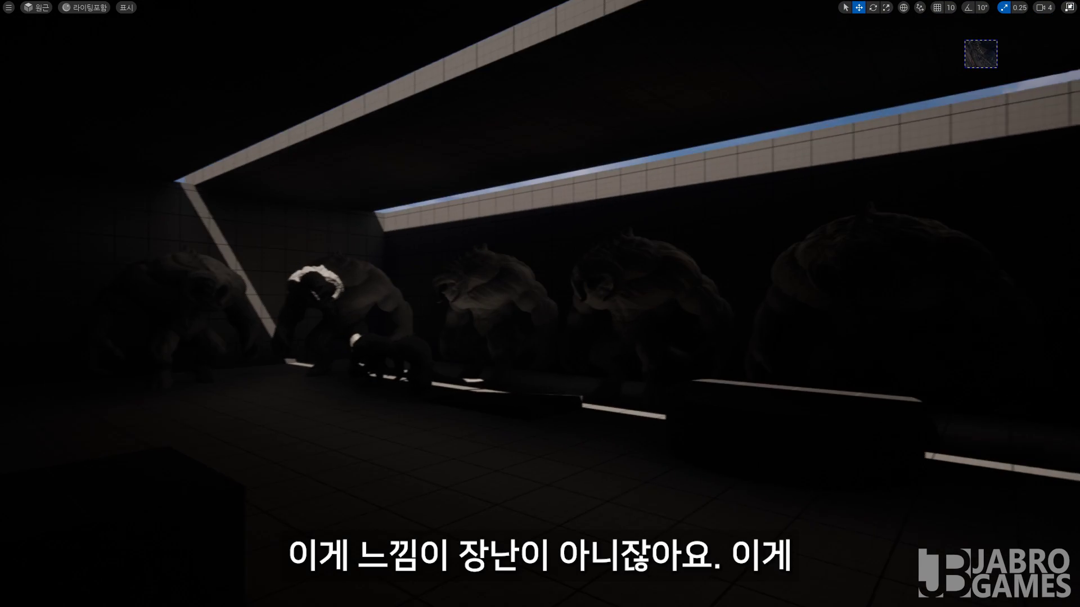
right_drag(618, 315, 368, 220)
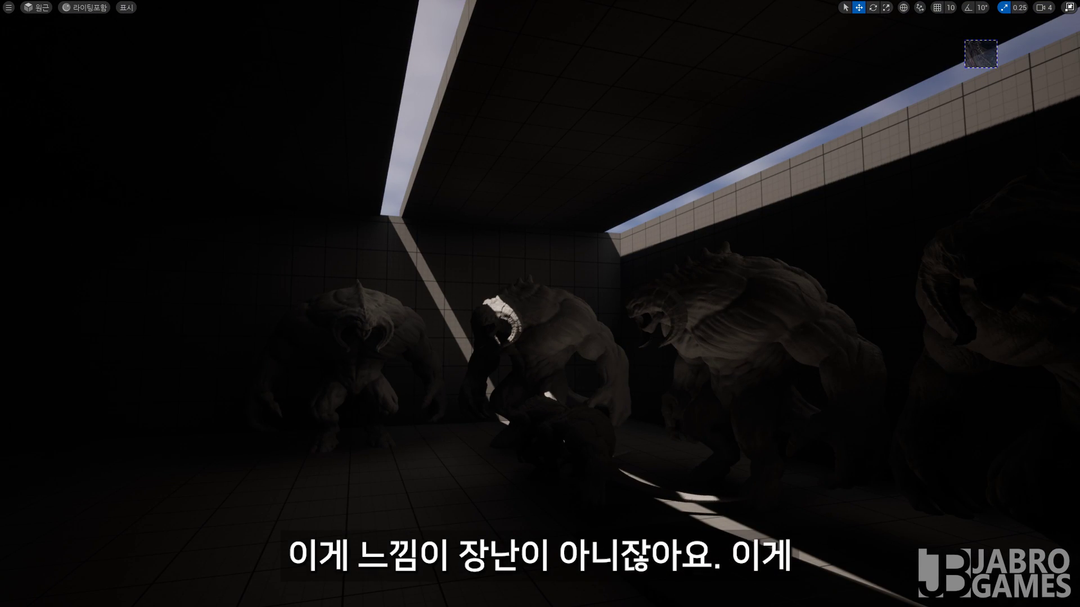
click(337, 216)
drag(341, 223, 290, 223)
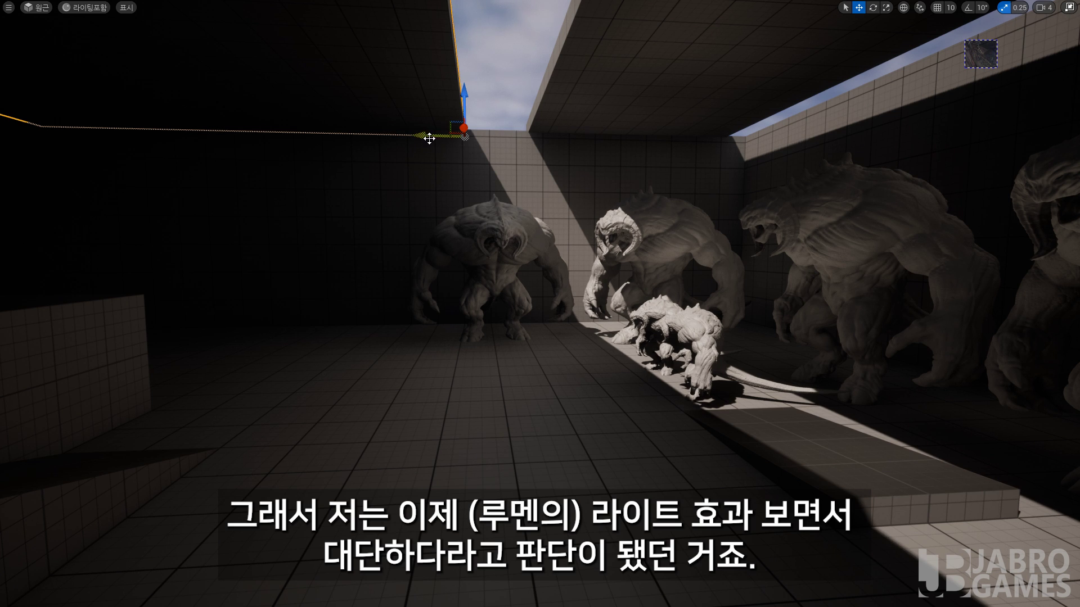
- Move and narrow the ceiling slab along Y to widen the sky opening
drag(415, 135, 396, 135)
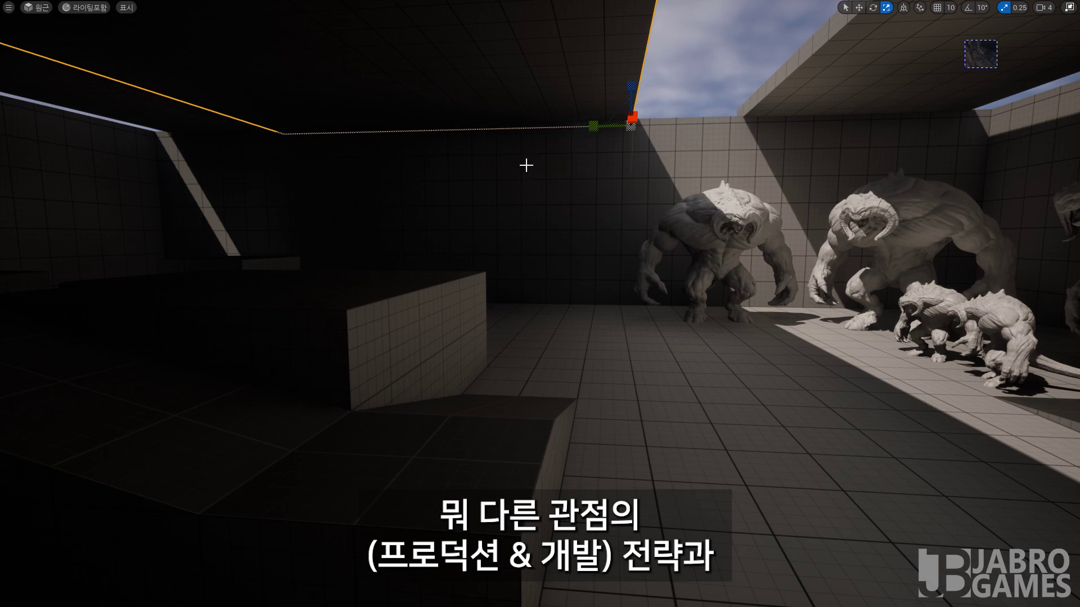
drag(593, 125, 613, 125)
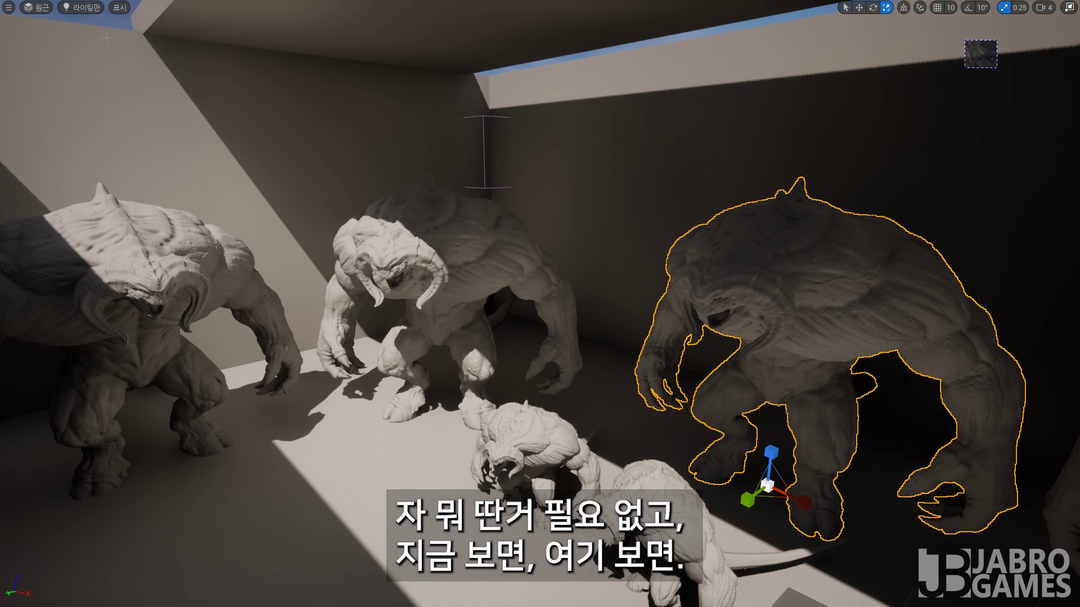
- Set the view mode to Nanite Visualization > Triangles (트라이앵글), then reopen the view-mode list
click(90, 7)
mouse_move(146, 176)
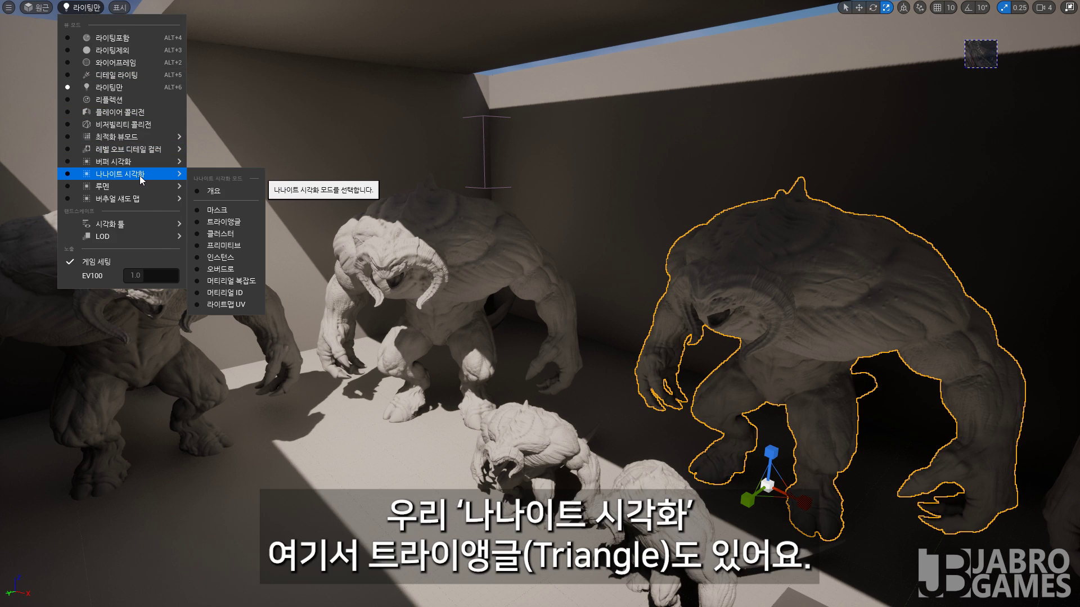
click(232, 225)
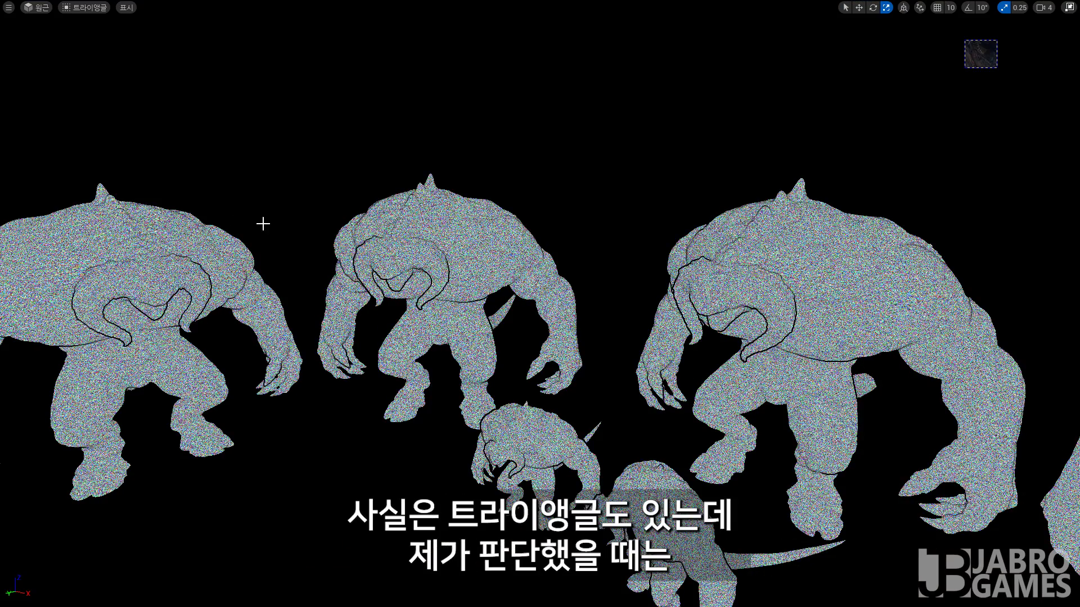
click(96, 12)
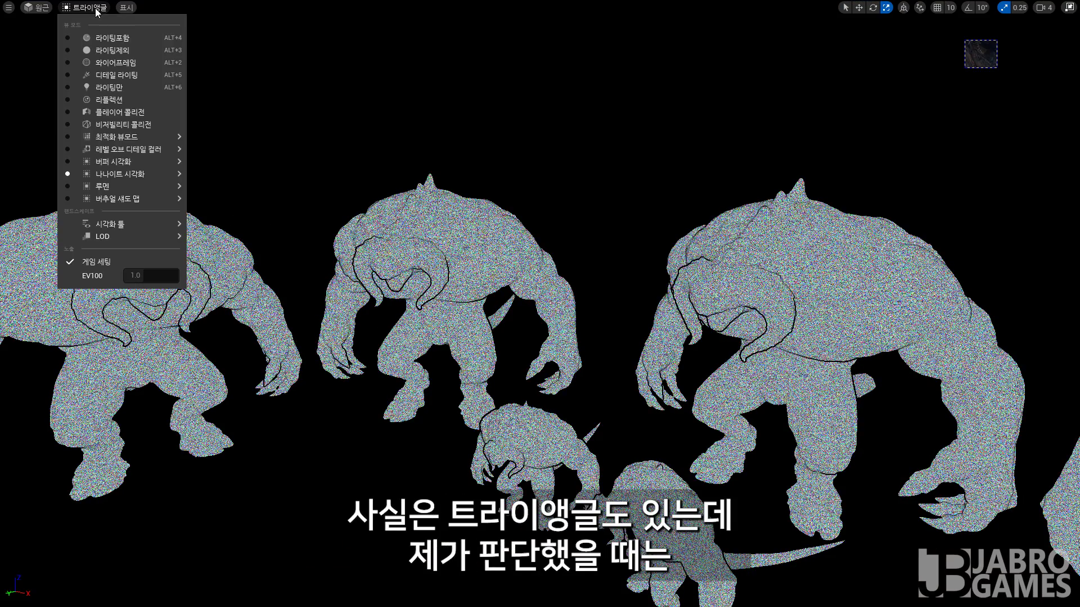
- Switch the viewport to Nanite Clusters and zoom in and out to inspect the monster meshes
mouse_move(160, 175)
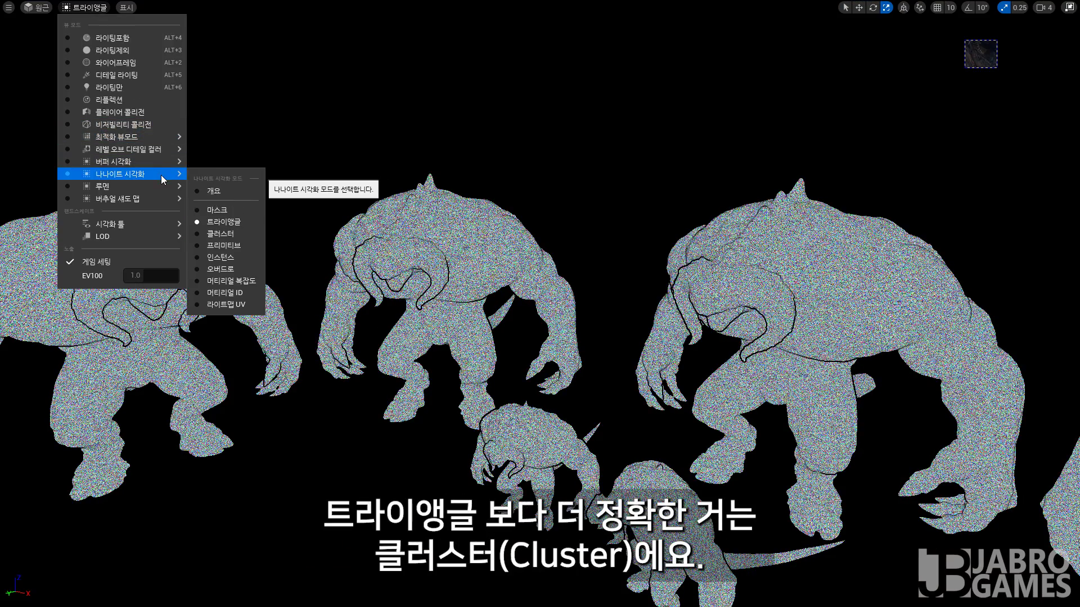
click(234, 234)
scroll(236, 231, up, 5)
scroll(540, 303, down, 5)
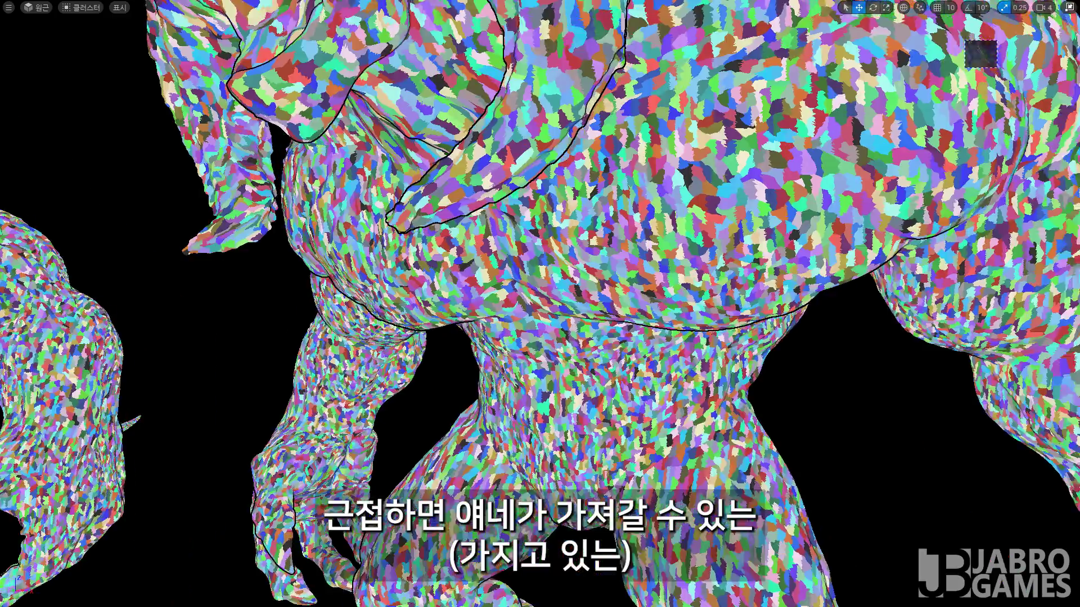
scroll(540, 304, up, 5)
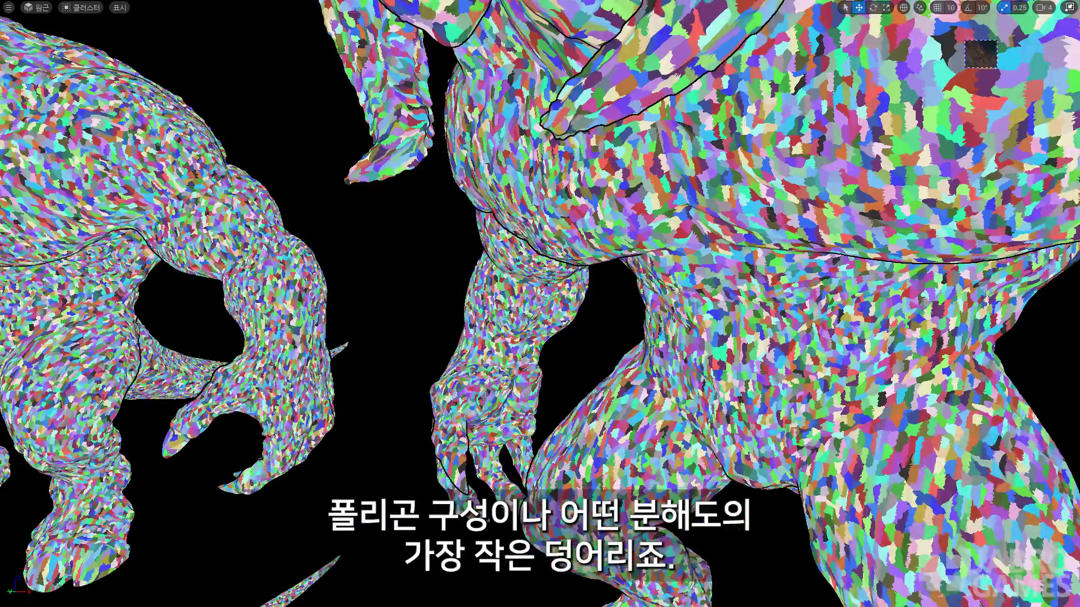
scroll(540, 303, down, 5)
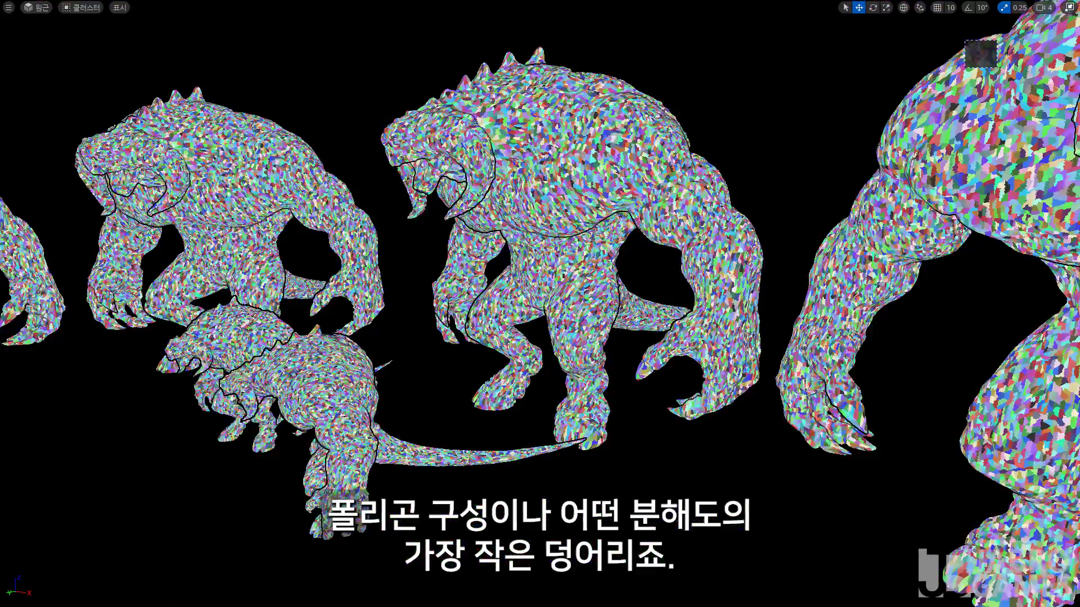
scroll(540, 304, up, 5)
scroll(540, 304, down, 2)
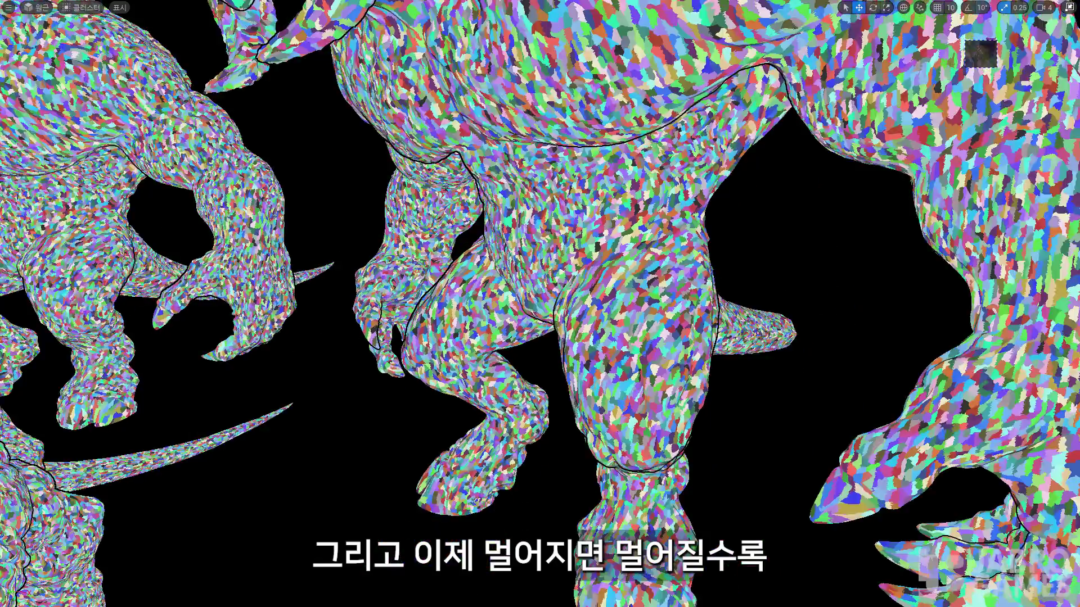
scroll(540, 303, down, 2)
scroll(540, 304, down, 2)
scroll(540, 303, down, 1)
scroll(539, 304, down, 2)
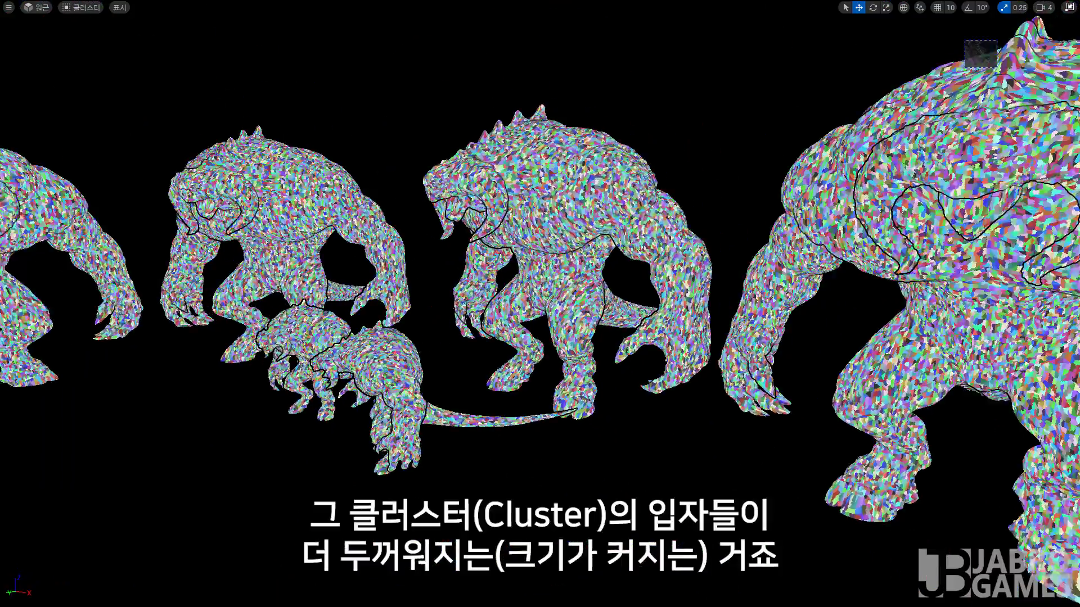
scroll(540, 304, down, 2)
scroll(540, 304, down, 2)
scroll(540, 303, down, 1)
scroll(540, 303, down, 2)
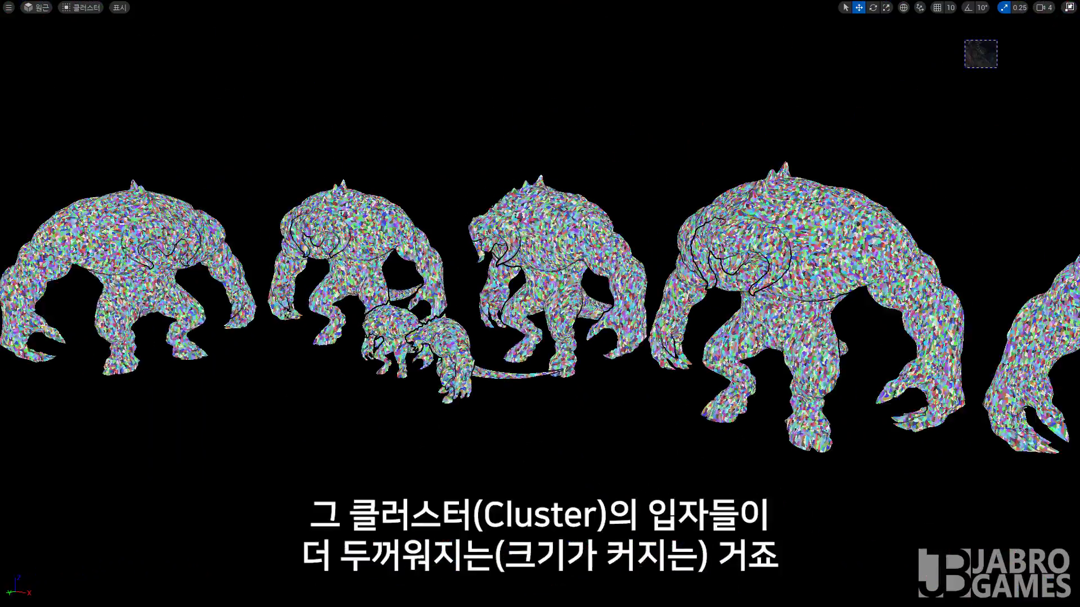
scroll(540, 304, down, 1)
scroll(540, 304, down, 1)
scroll(540, 304, down, 1)
scroll(540, 304, down, 2)
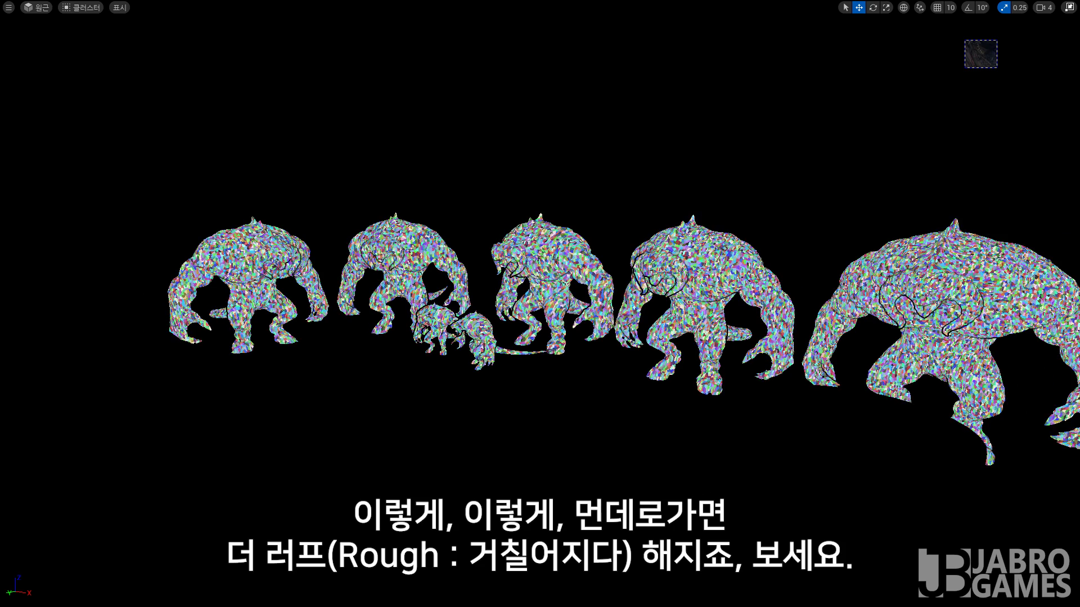
scroll(540, 304, down, 2)
scroll(540, 304, down, 1)
scroll(539, 304, down, 1)
scroll(540, 303, down, 2)
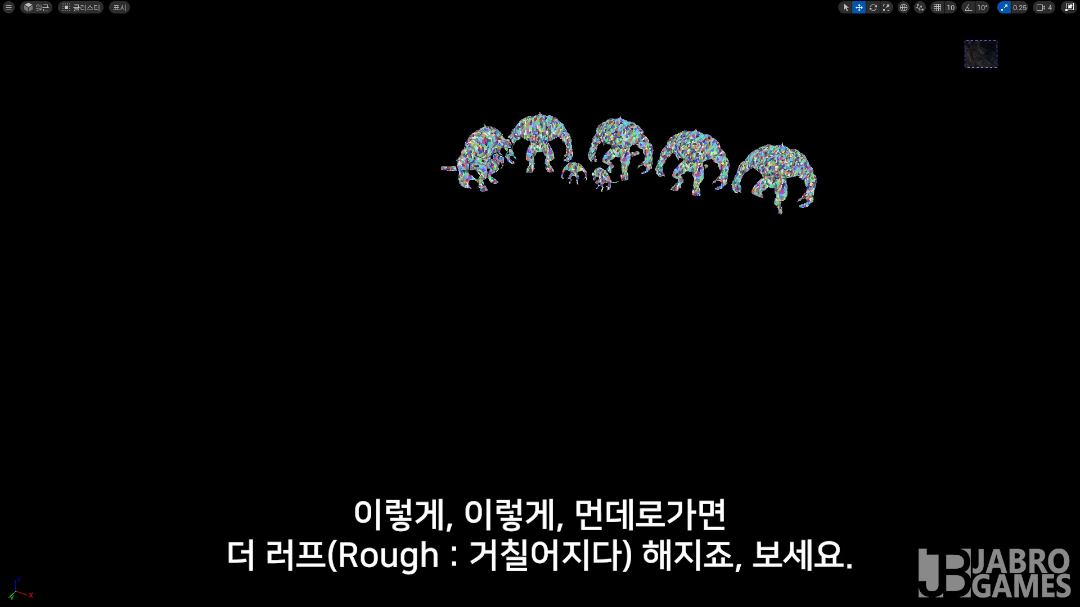
scroll(540, 303, down, 1)
scroll(540, 304, down, 1)
scroll(540, 304, down, 1)
scroll(829, 205, down, 1)
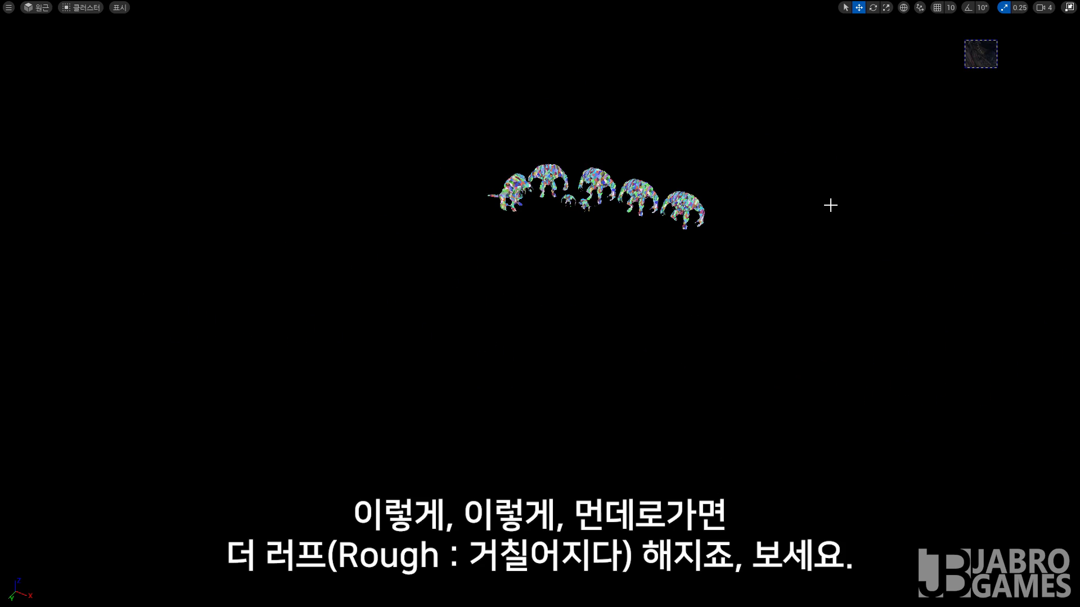
scroll(540, 304, down, 1)
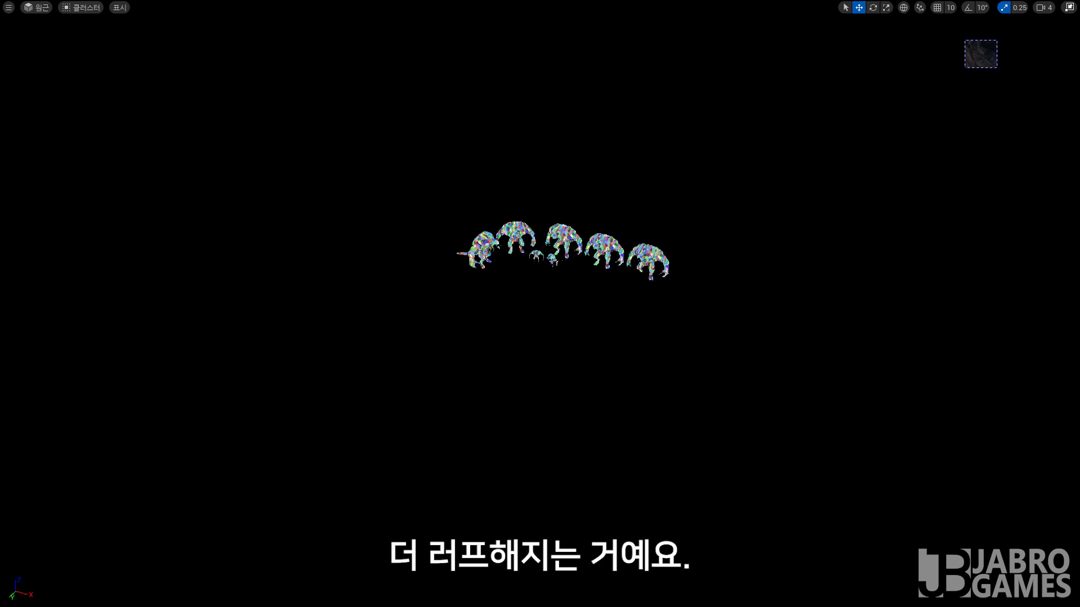
scroll(540, 303, down, 1)
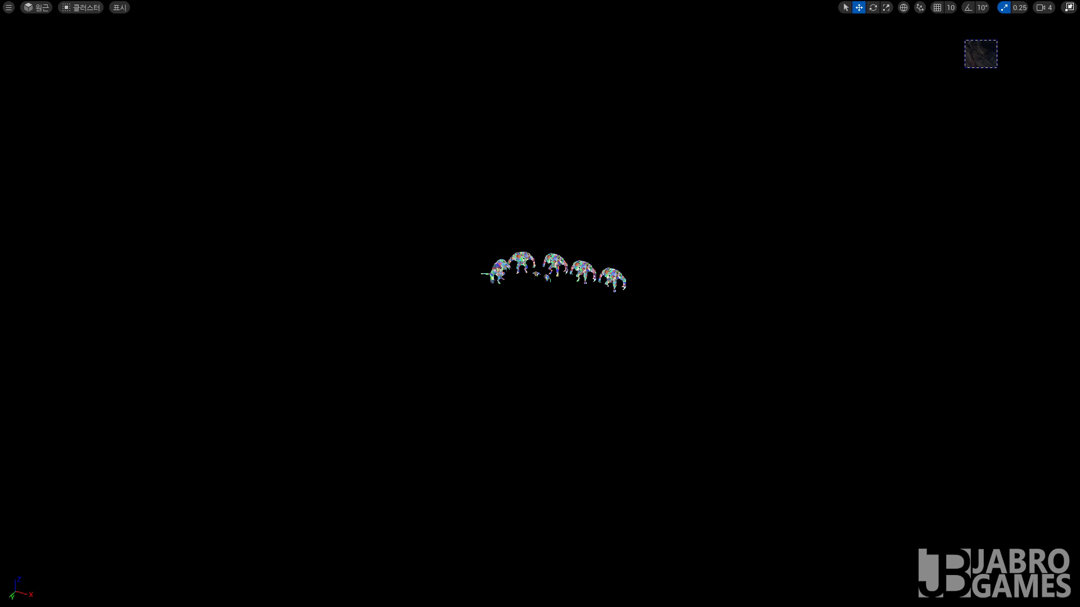
scroll(685, 241, down, 1)
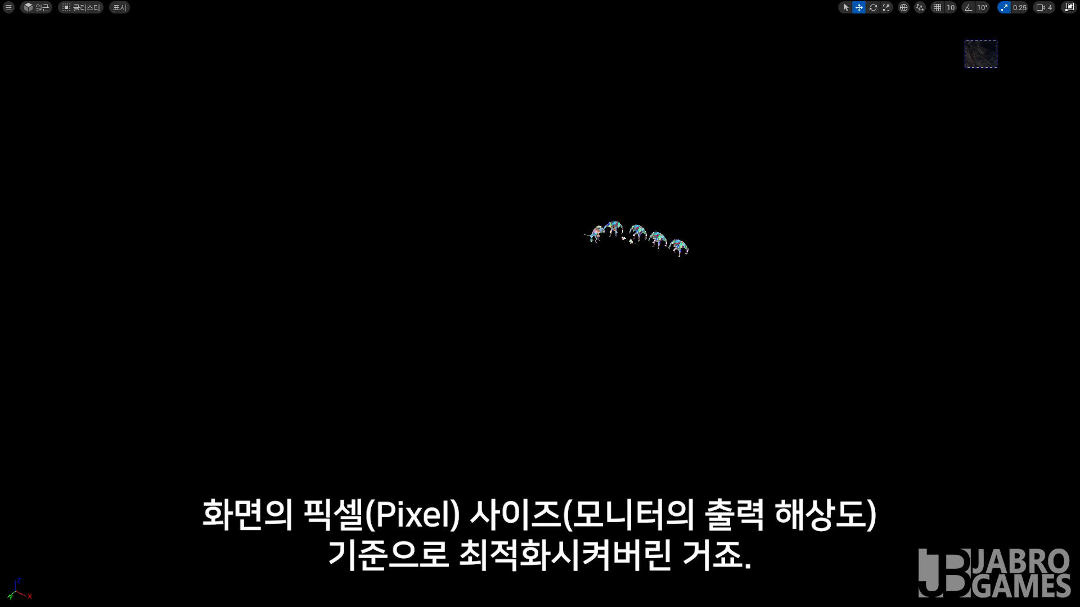
scroll(520, 422, up, 1)
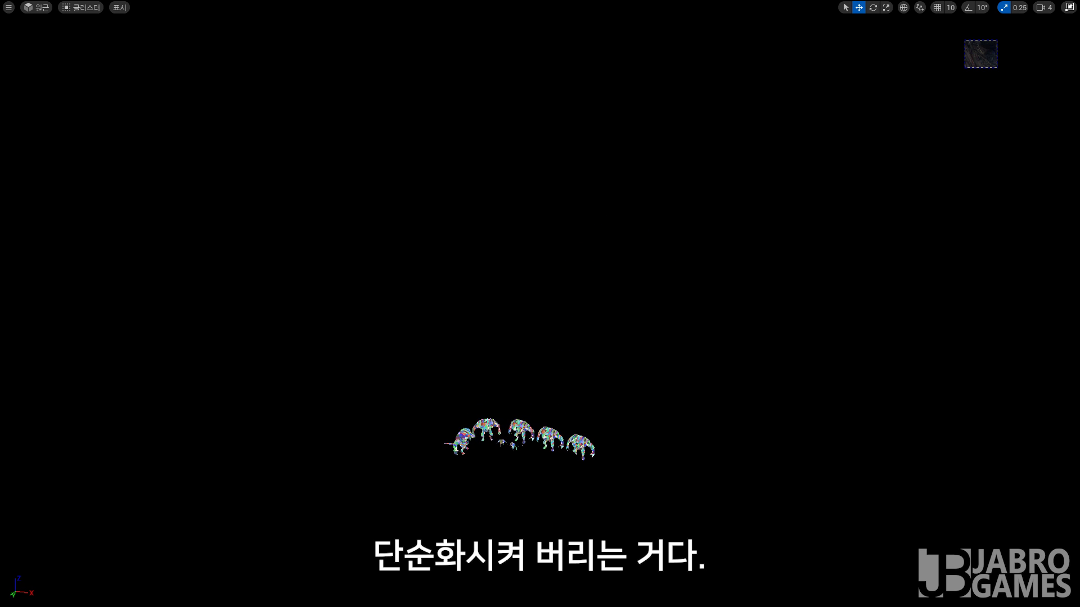
scroll(531, 416, up, 1)
scroll(531, 411, up, 1)
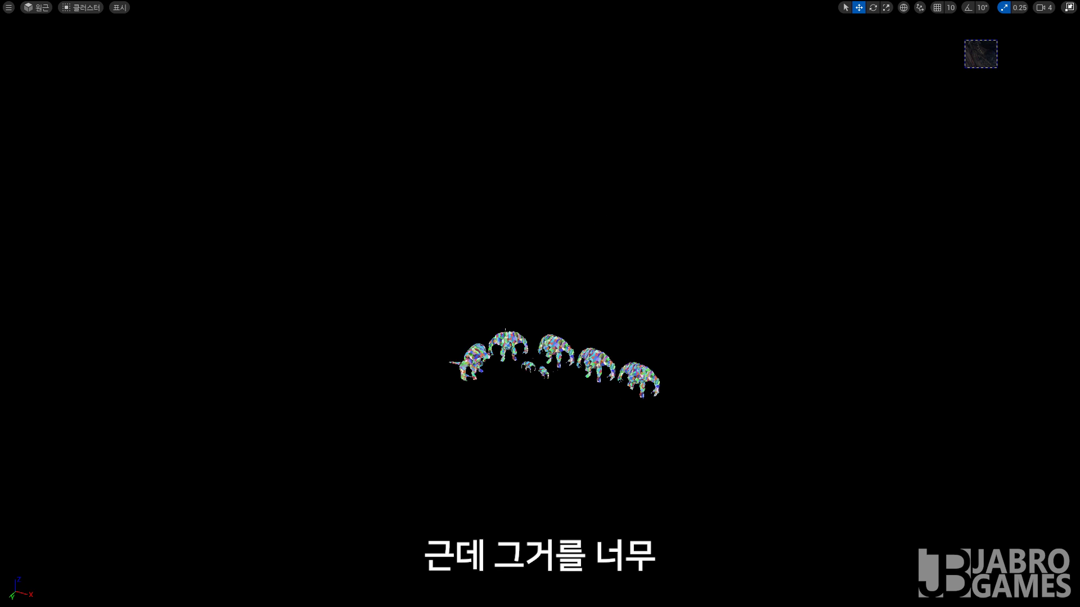
scroll(546, 394, up, 1)
scroll(554, 377, up, 1)
scroll(542, 383, up, 1)
scroll(543, 376, up, 1)
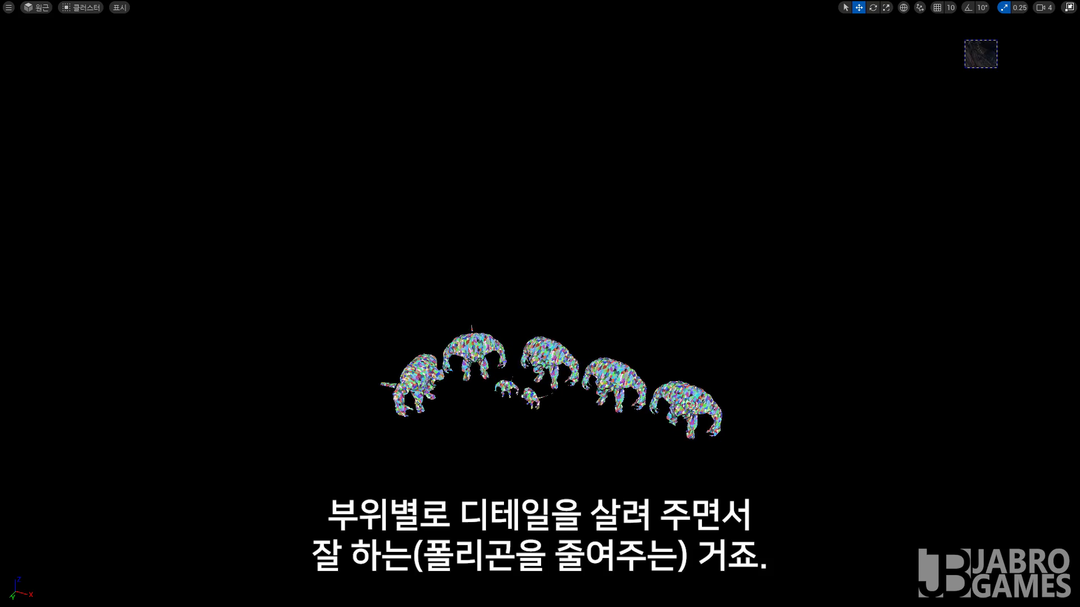
scroll(543, 371, up, 1)
scroll(543, 369, up, 1)
scroll(614, 310, up, 1)
scroll(615, 311, up, 1)
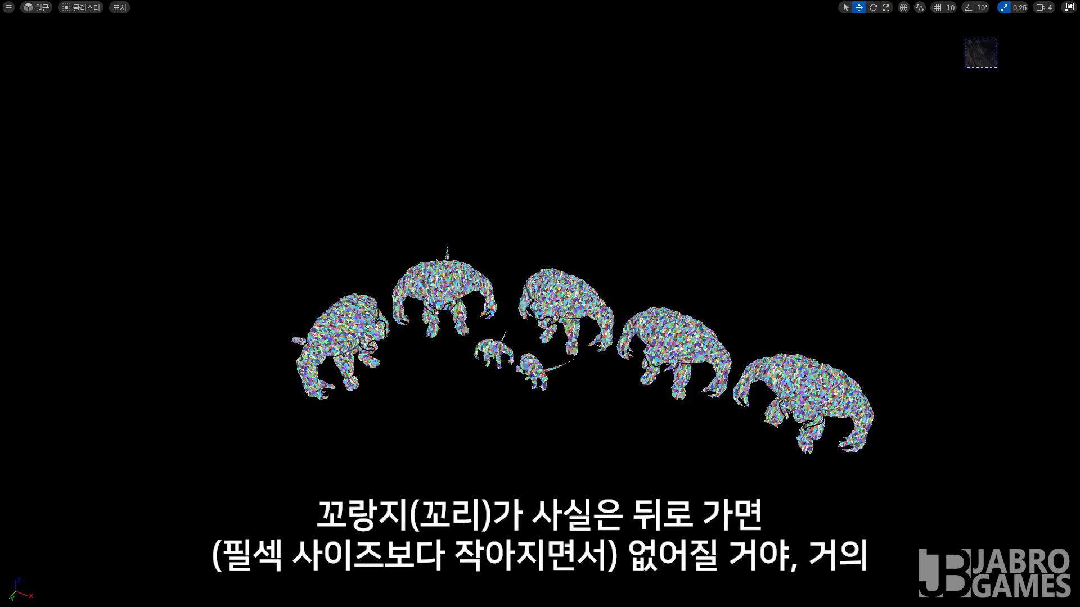
scroll(615, 311, up, 1)
scroll(614, 310, up, 3)
scroll(615, 310, down, 3)
scroll(615, 311, down, 3)
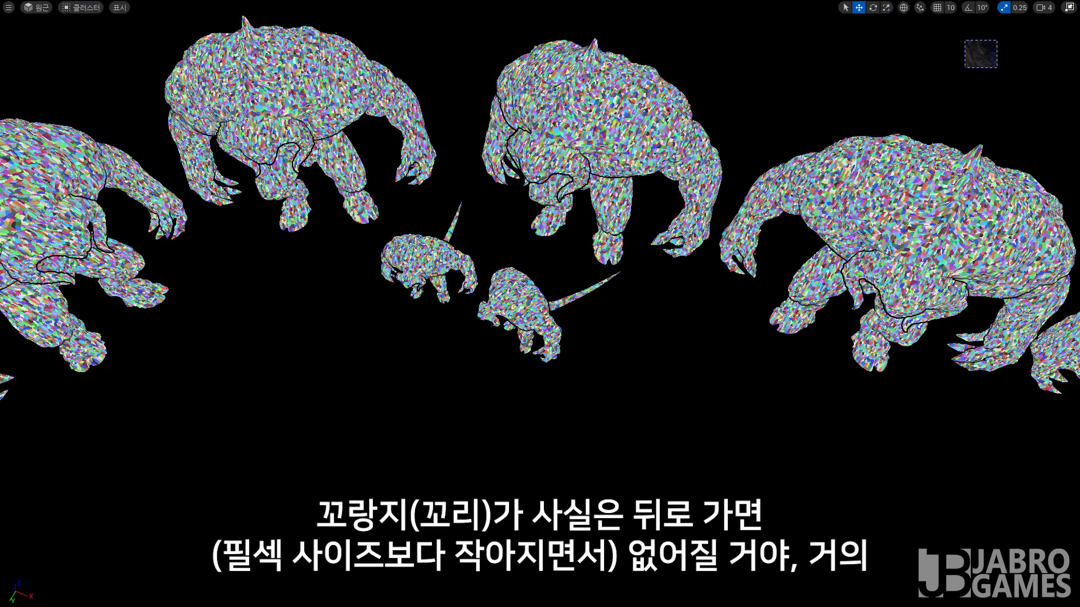
scroll(614, 310, down, 2)
scroll(615, 311, down, 1)
scroll(560, 311, down, 2)
scroll(559, 311, down, 1)
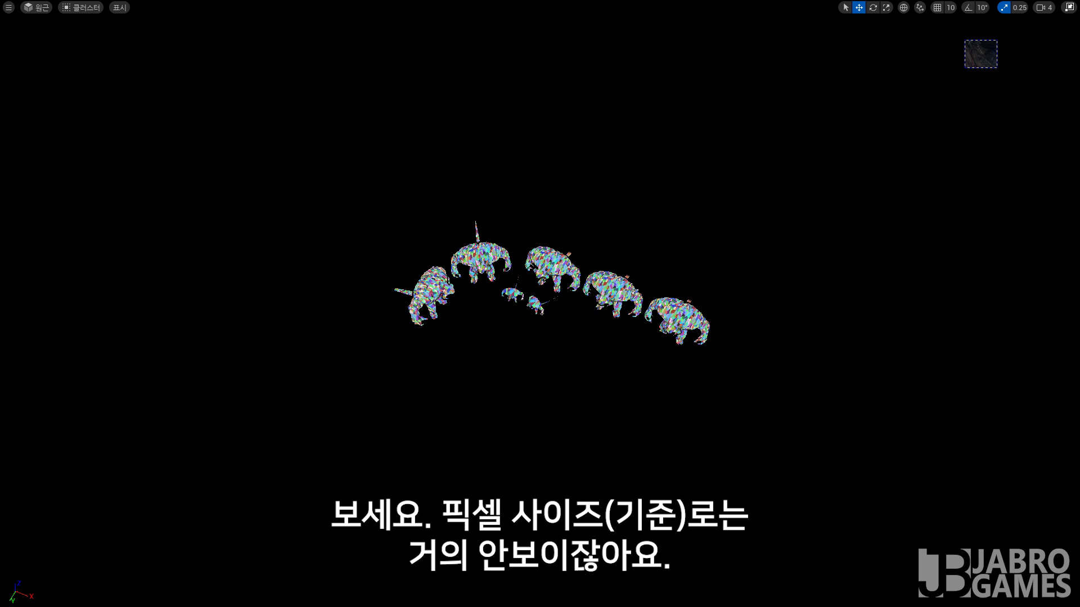
scroll(559, 311, down, 1)
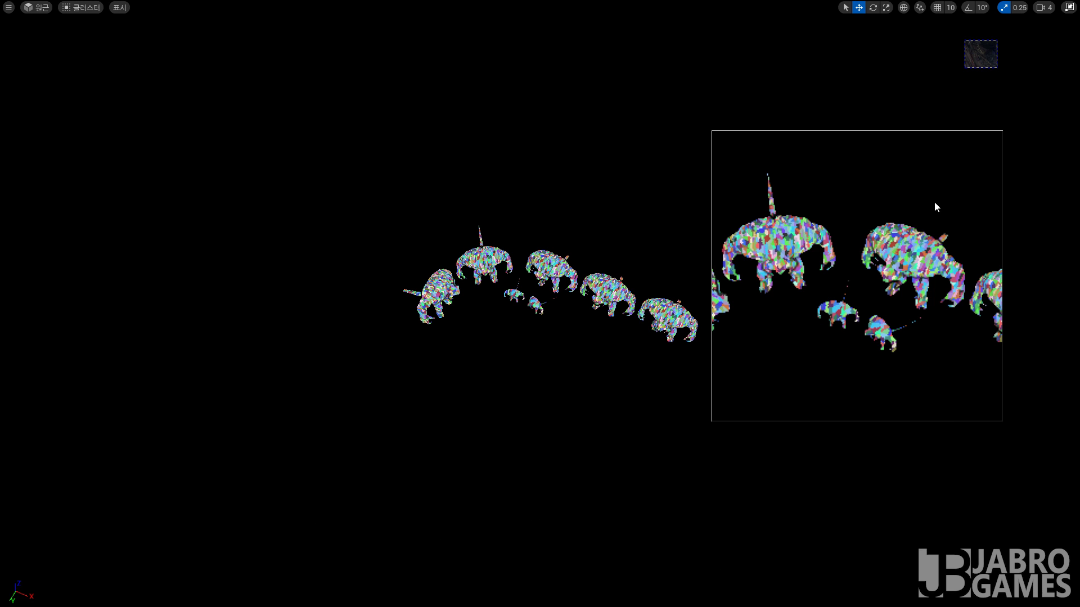
- Pick an option from a right-click menu on the right of the viewport, then zoom back in
right_click(894, 183)
click(916, 186)
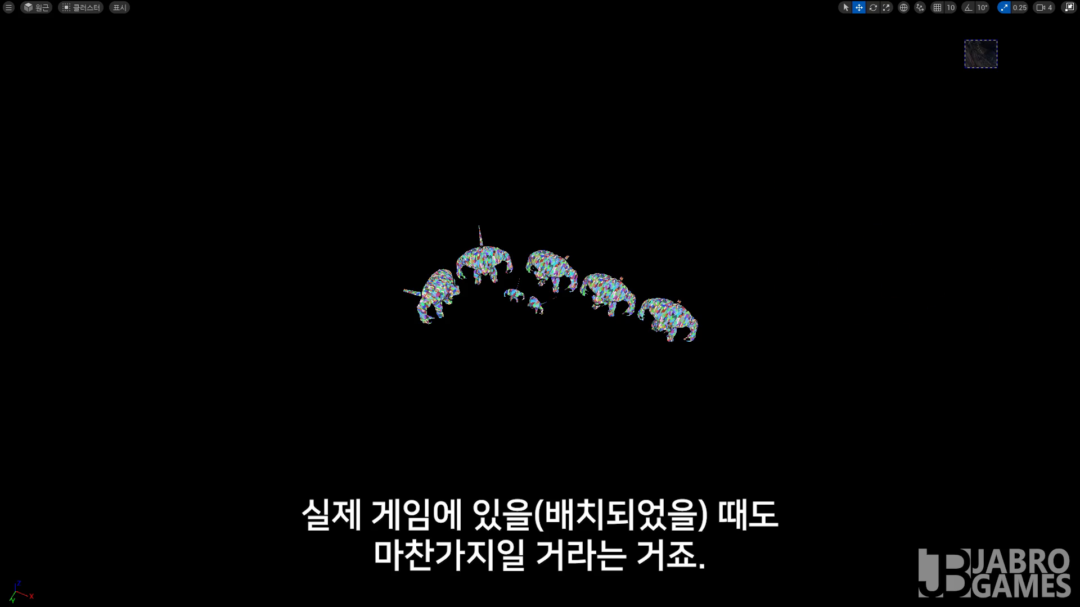
scroll(562, 253, up, 1)
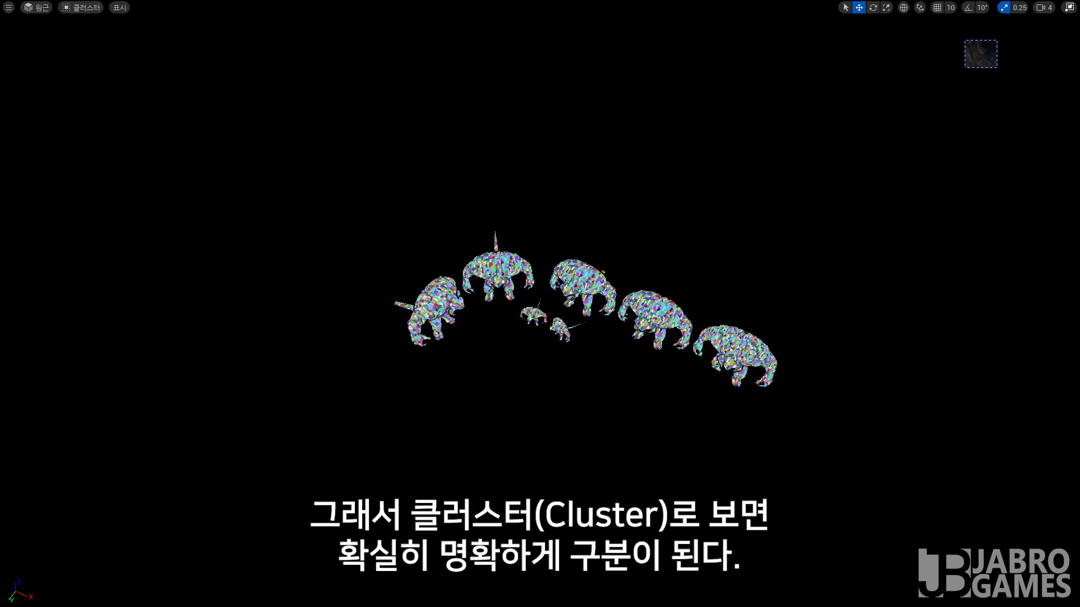
scroll(562, 253, up, 1)
scroll(562, 253, up, 2)
scroll(563, 253, up, 2)
scroll(540, 304, up, 2)
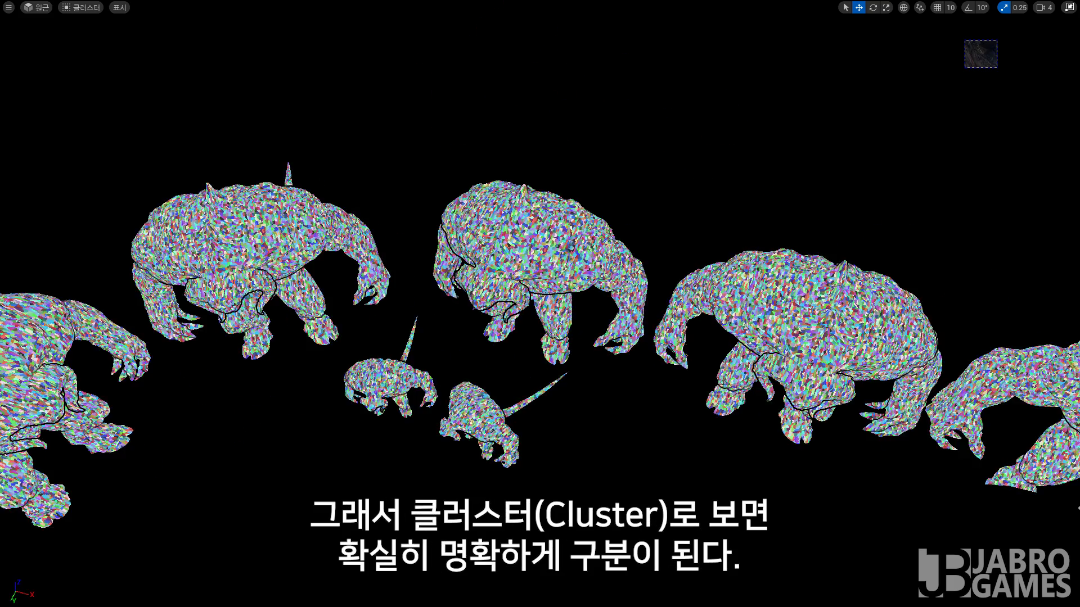
click(94, 12)
- Switch to Nanite Triangles and zoom in and out to compare the monster meshes
mouse_move(140, 173)
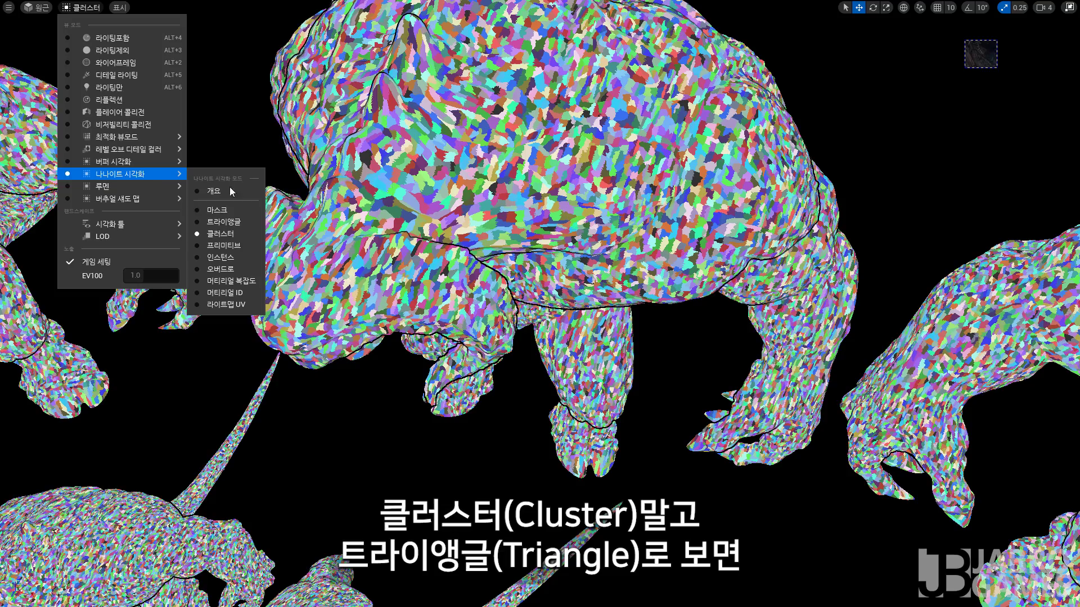
click(239, 222)
scroll(540, 304, down, 1)
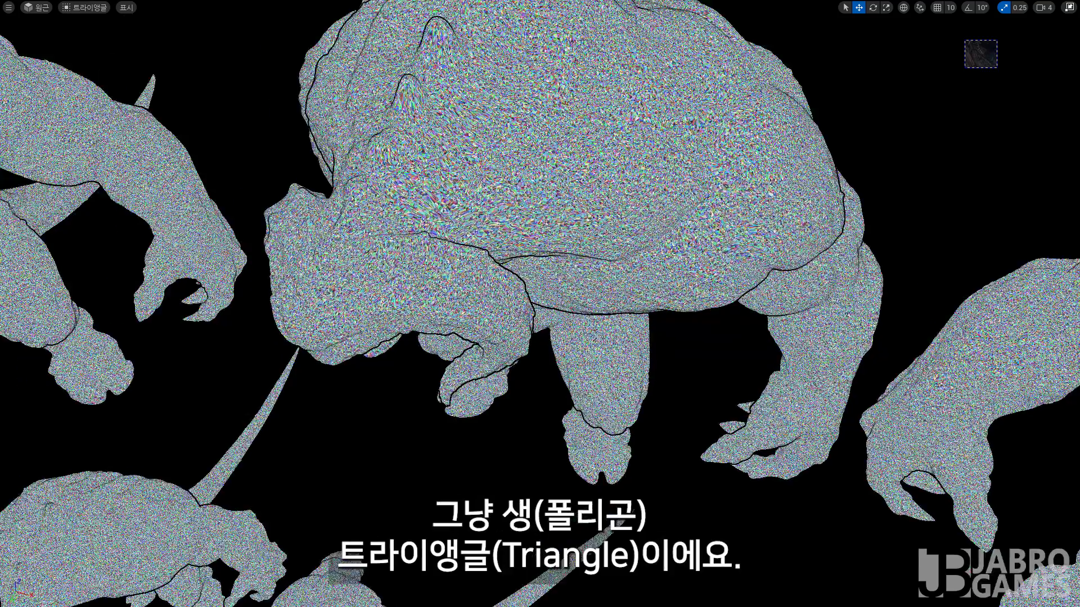
scroll(540, 304, down, 2)
scroll(540, 304, down, 2)
scroll(540, 304, down, 2)
scroll(540, 303, down, 1)
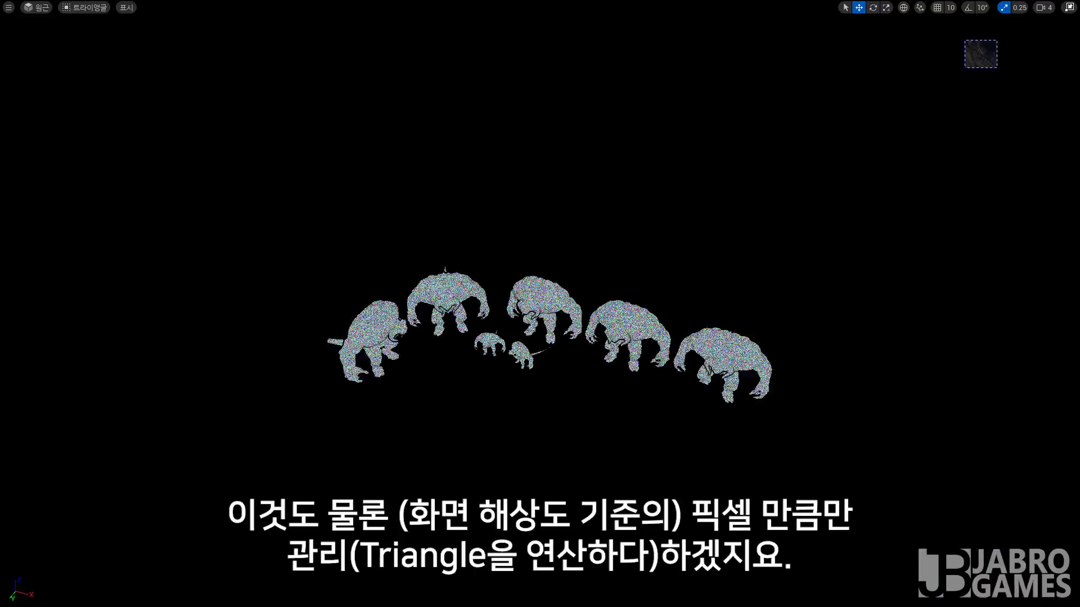
scroll(539, 304, up, 1)
scroll(540, 304, up, 2)
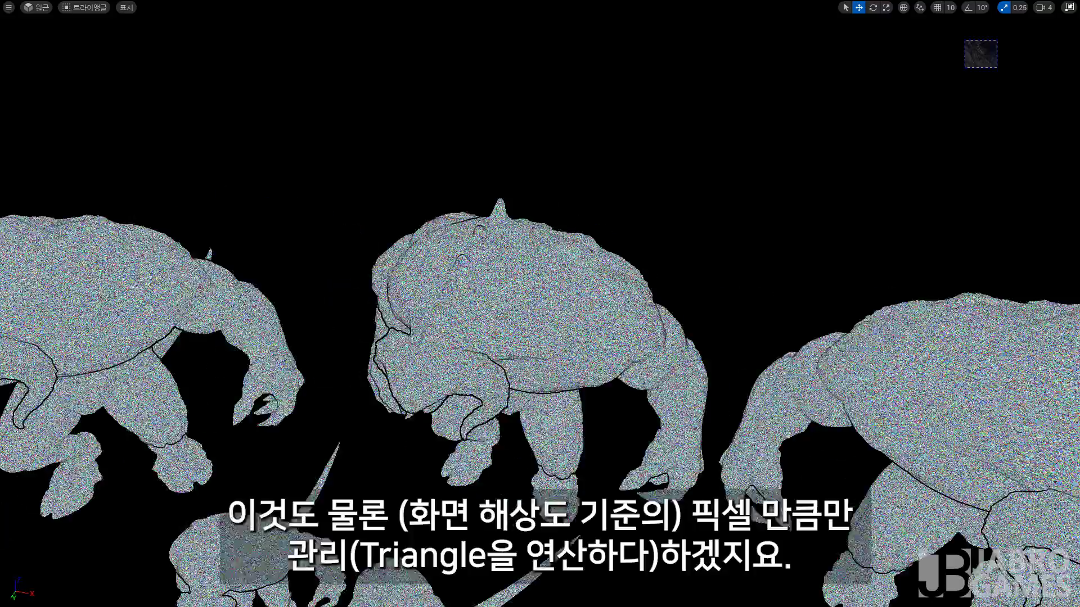
scroll(540, 304, up, 2)
scroll(540, 304, up, 2)
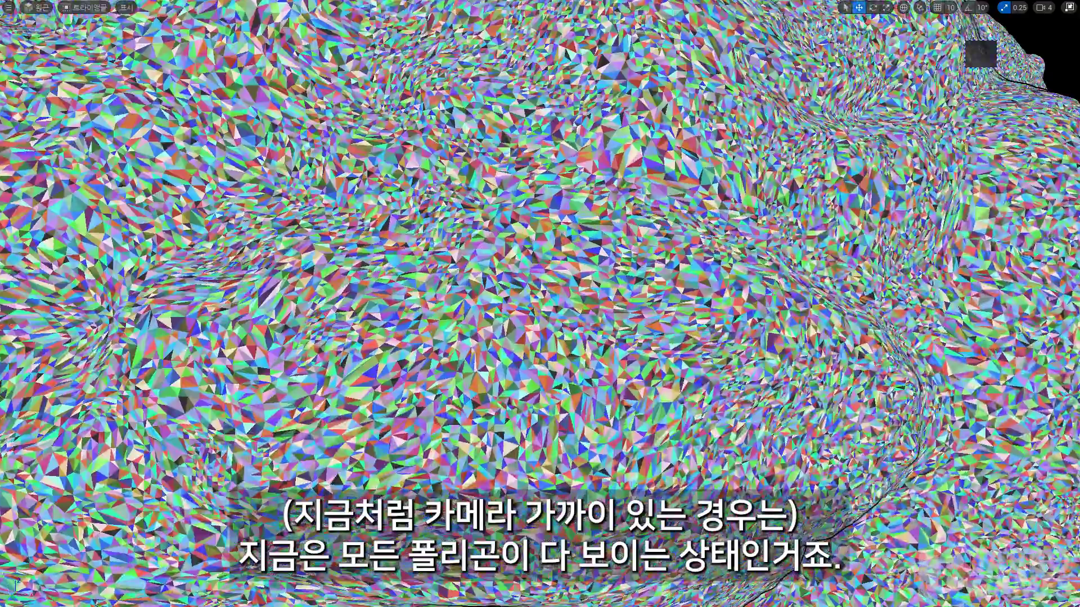
scroll(70, 21, down, 3)
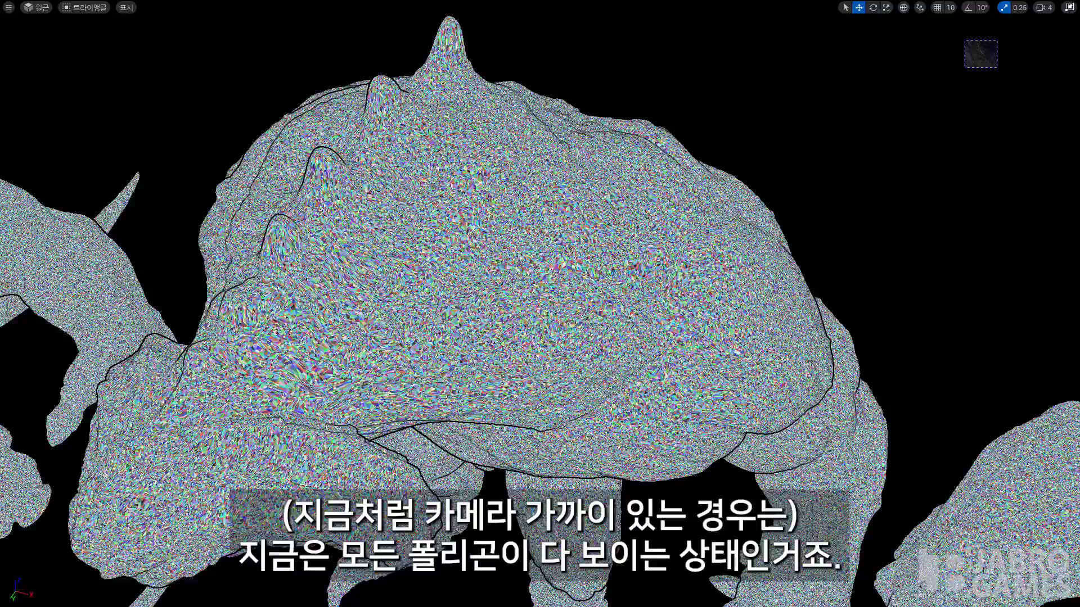
scroll(70, 21, down, 2)
scroll(70, 20, down, 1)
- Return to Nanite Clusters for comparison, then set the viewport back to Lit mode
click(84, 7)
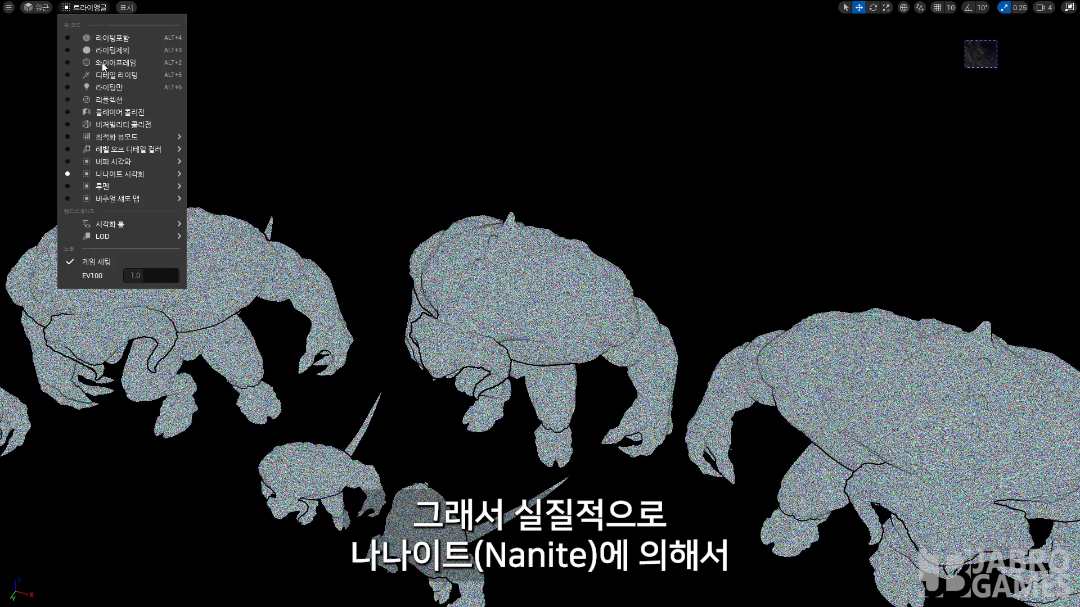
mouse_move(134, 173)
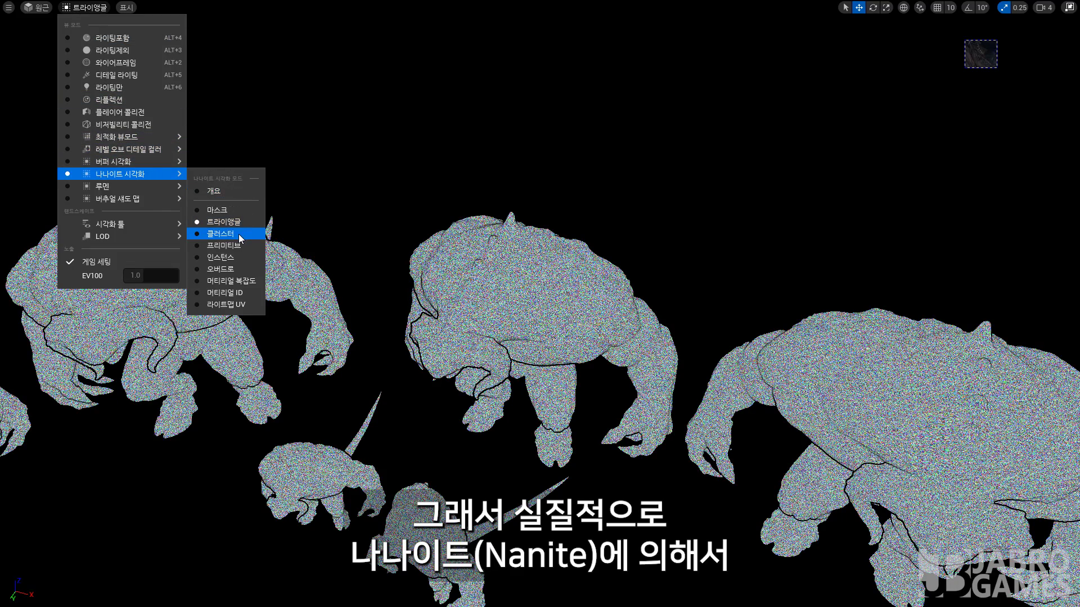
click(240, 235)
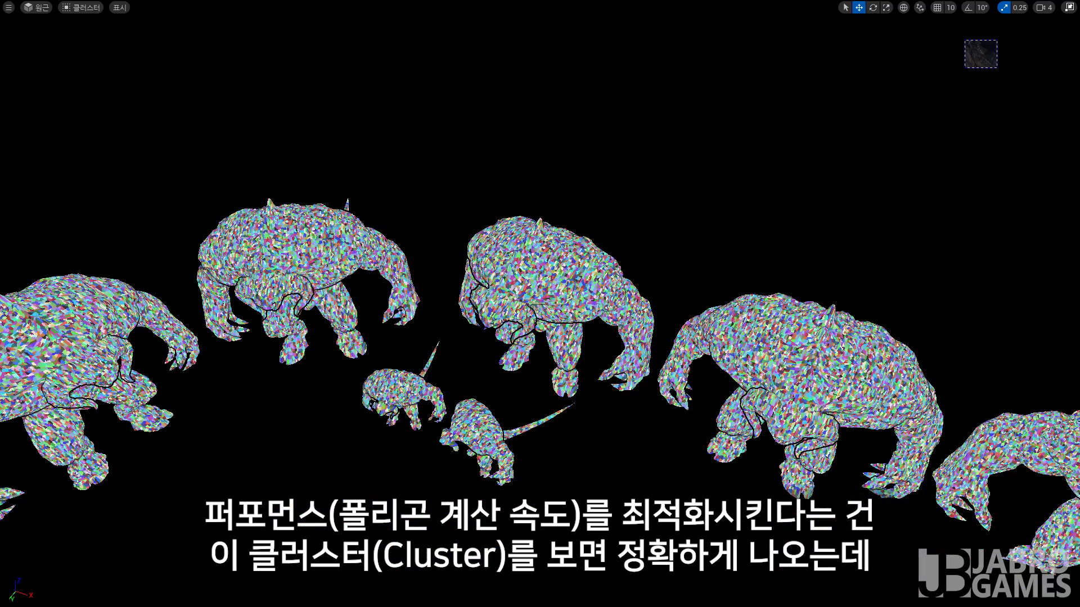
scroll(540, 338, down, 3)
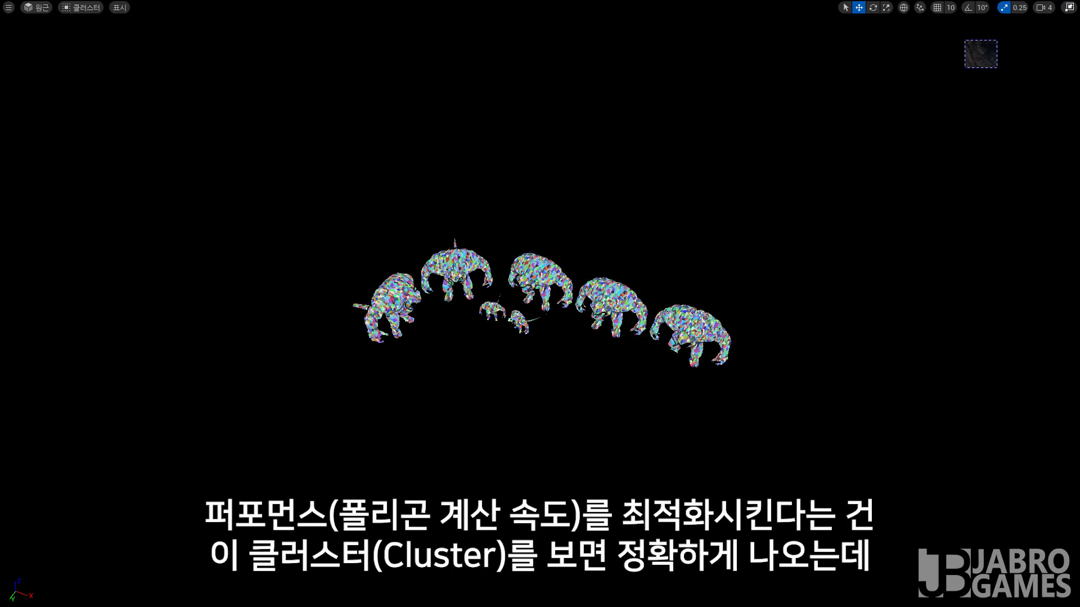
scroll(540, 304, up, 10)
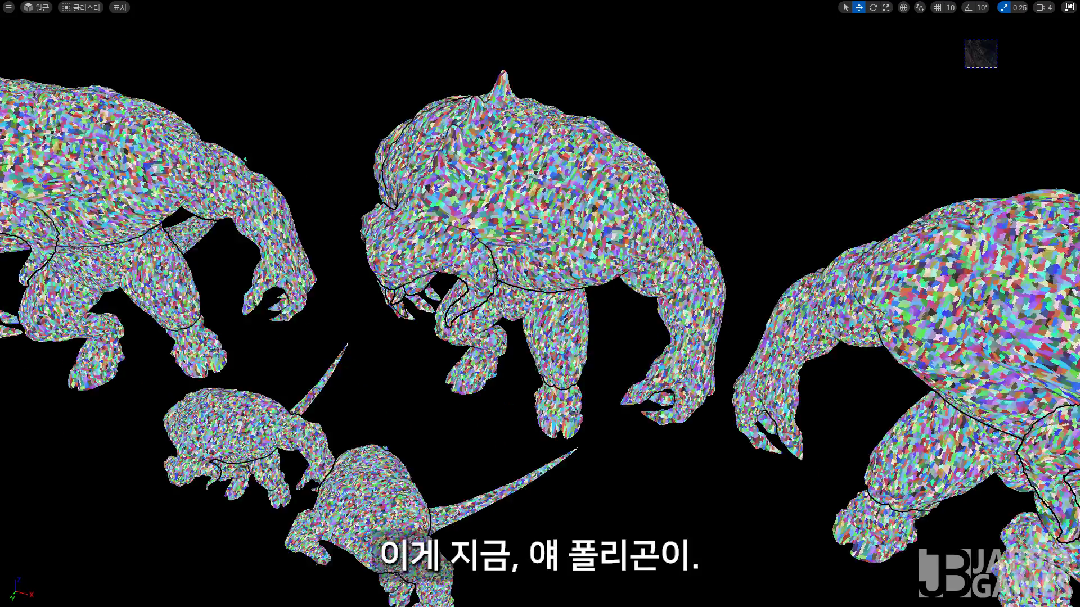
scroll(540, 304, up, 5)
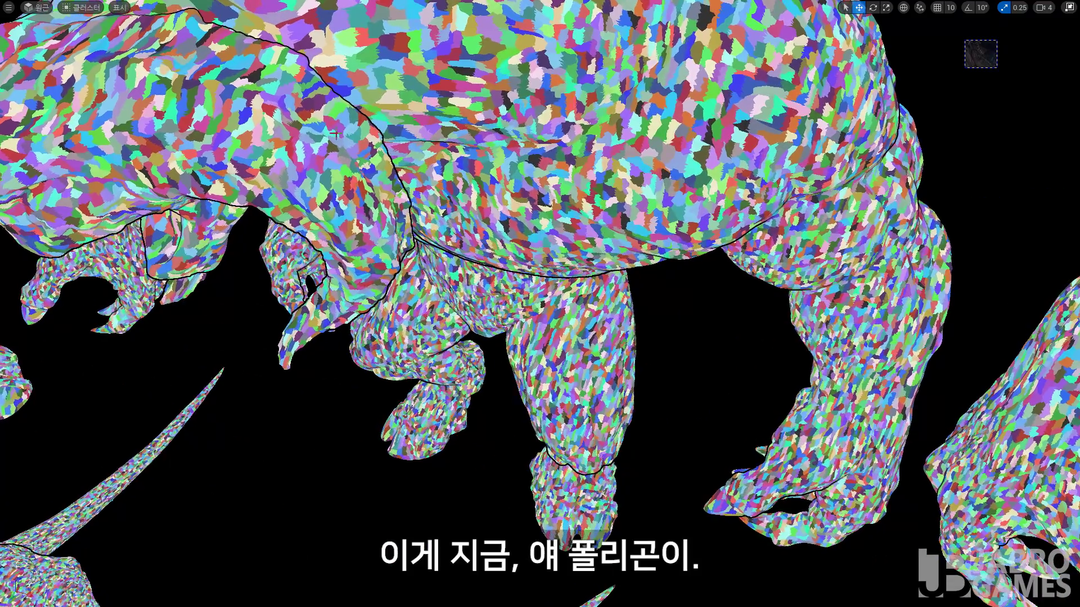
click(83, 9)
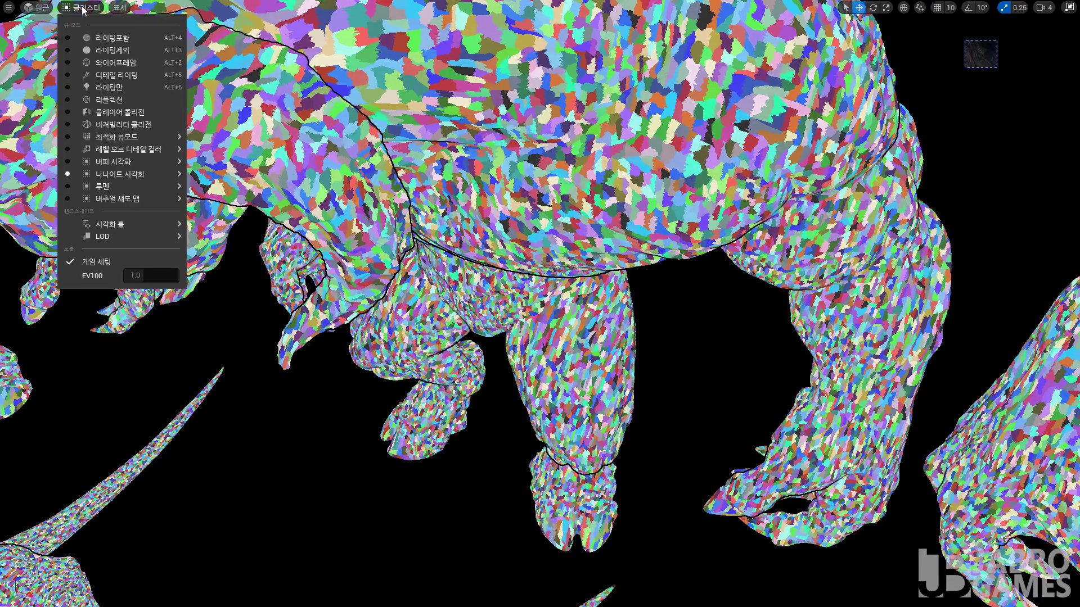
click(114, 64)
- Close the pinned low_body_02_190 and low_body_02_100M stats images and move closer to the horned monster
scroll(540, 303, down, 10)
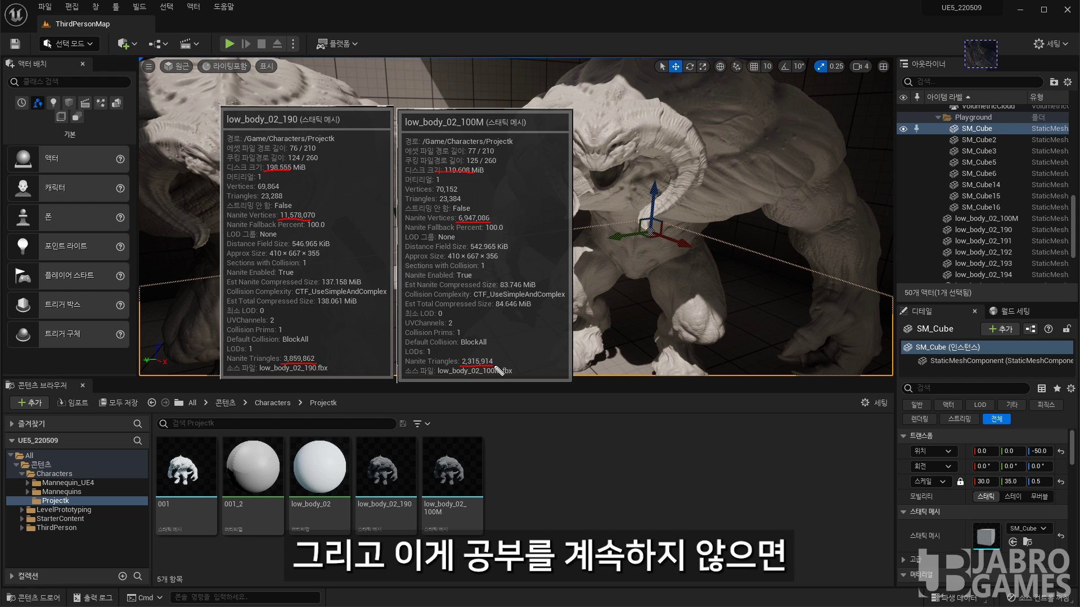
right_click(347, 255)
click(359, 262)
right_click(464, 235)
click(465, 238)
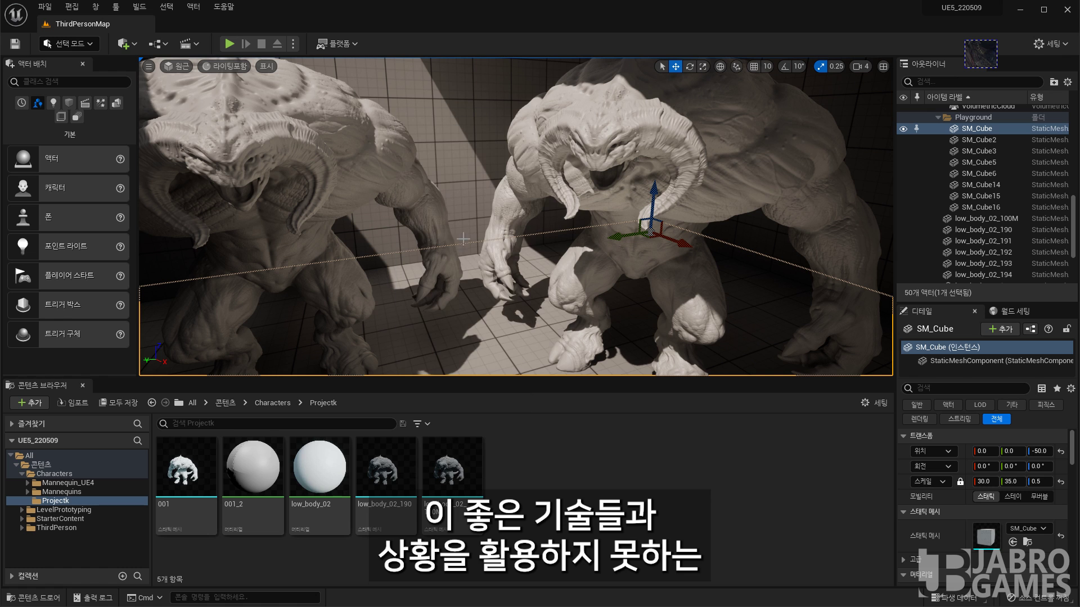
drag(595, 312, 602, 293)
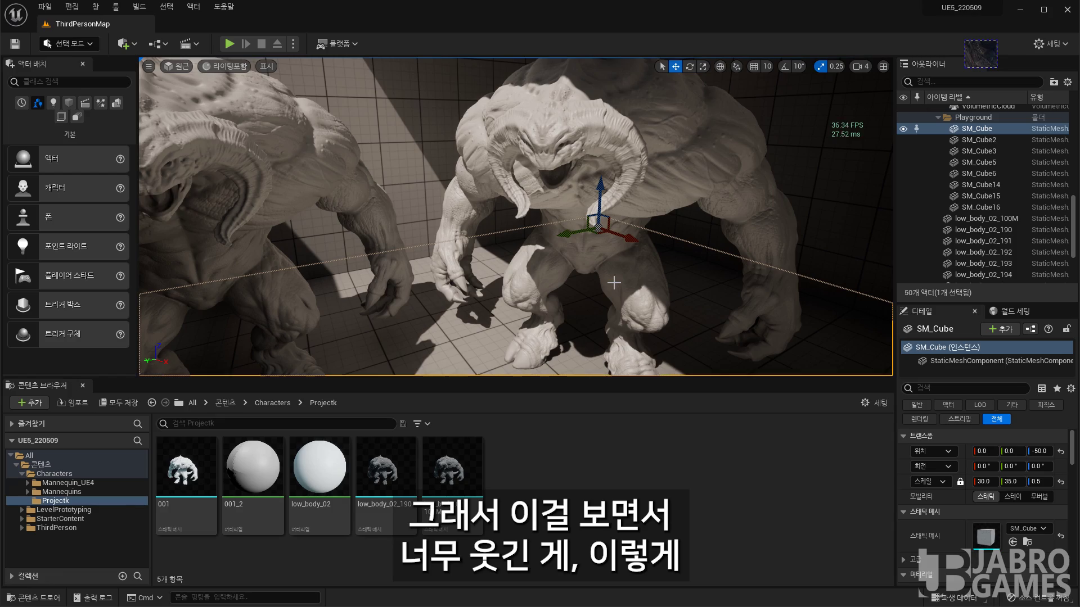
- Go full-screen, start Play In Editor with Alt+P, and walk the character among the statues
key(F11)
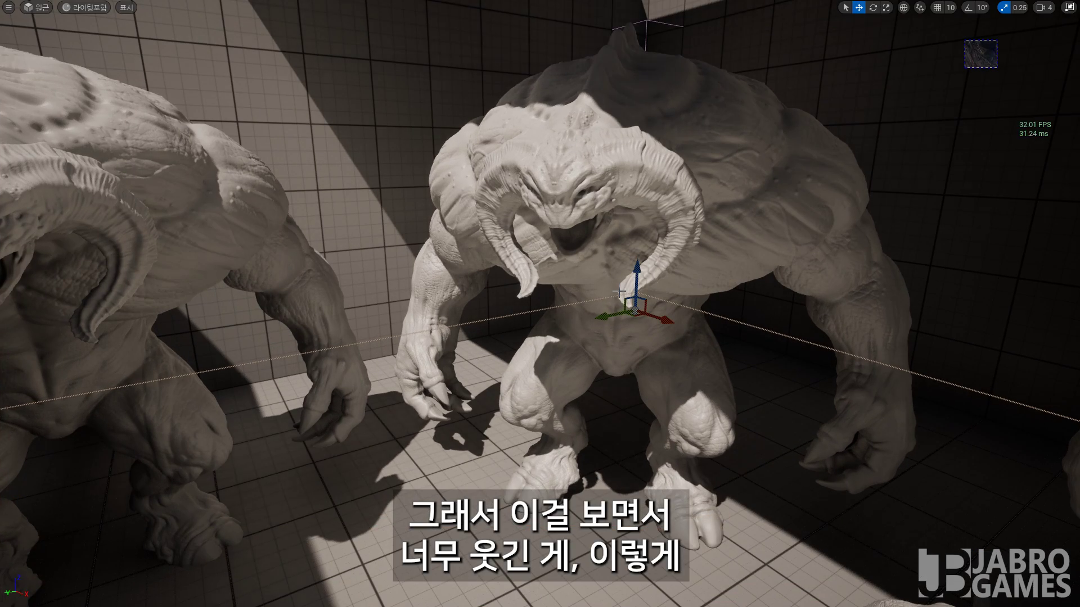
key(alt+p)
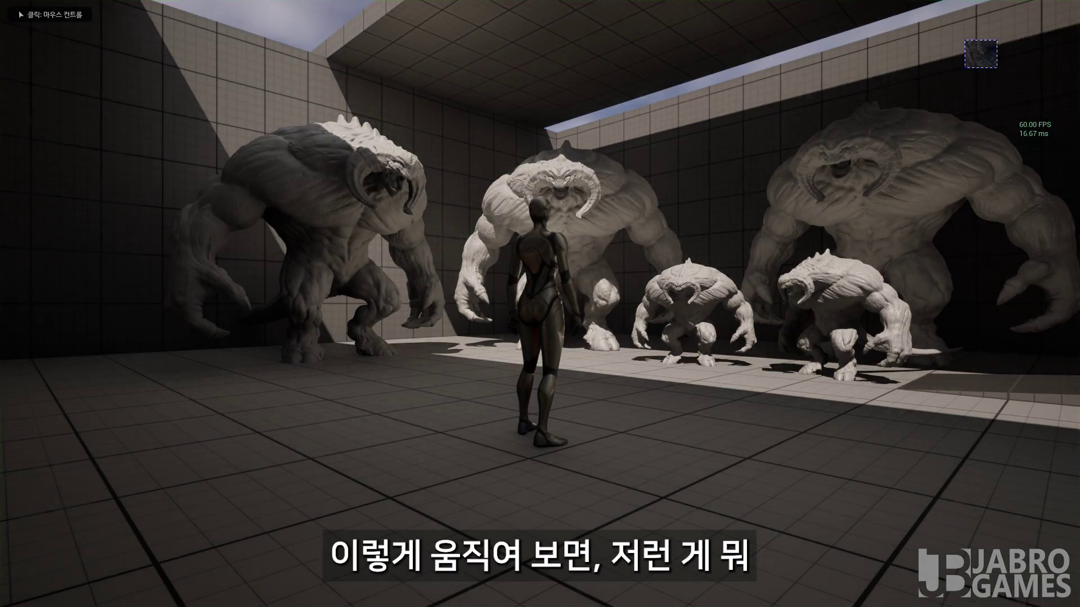
key(w)
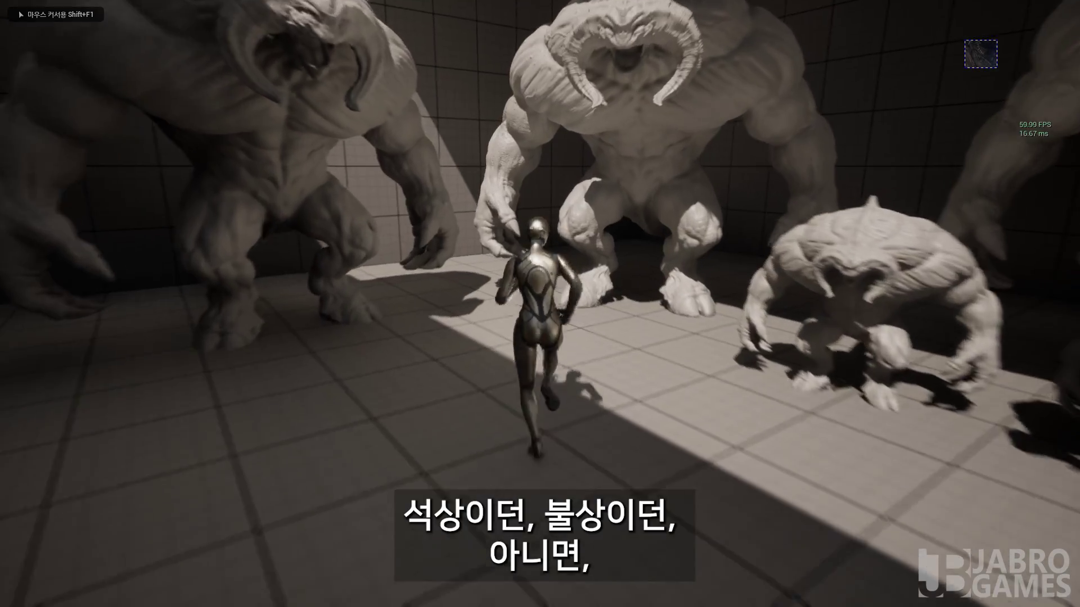
key(w)
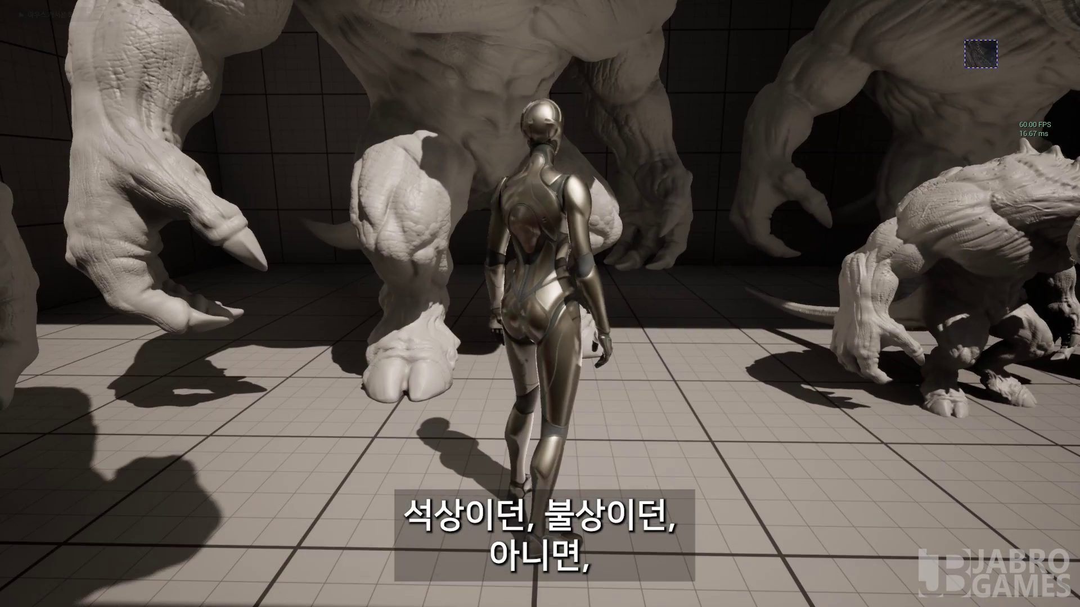
key(a)
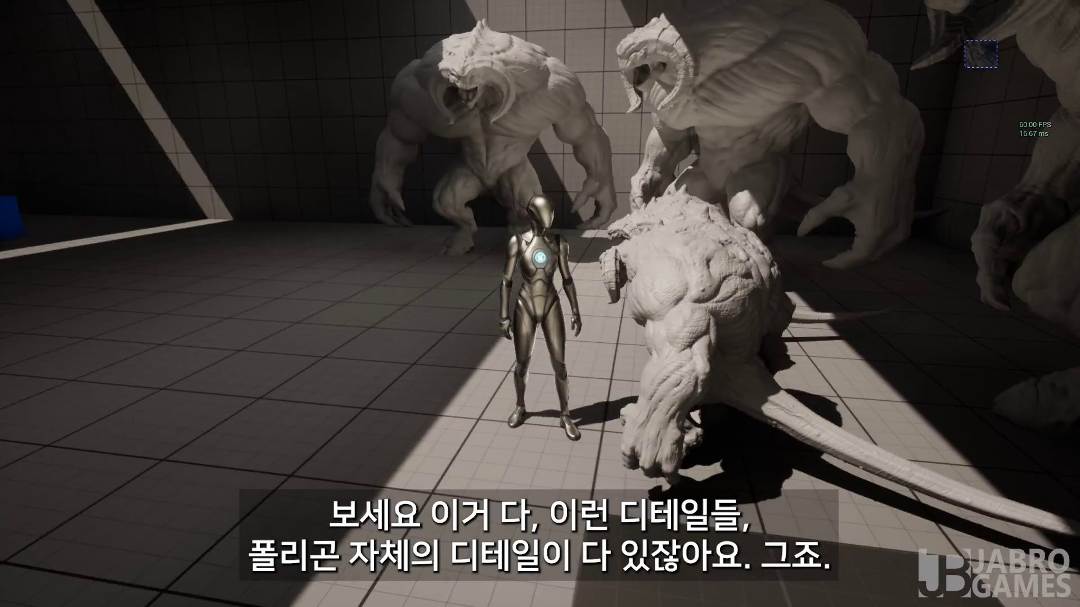
key(w)
key(w)
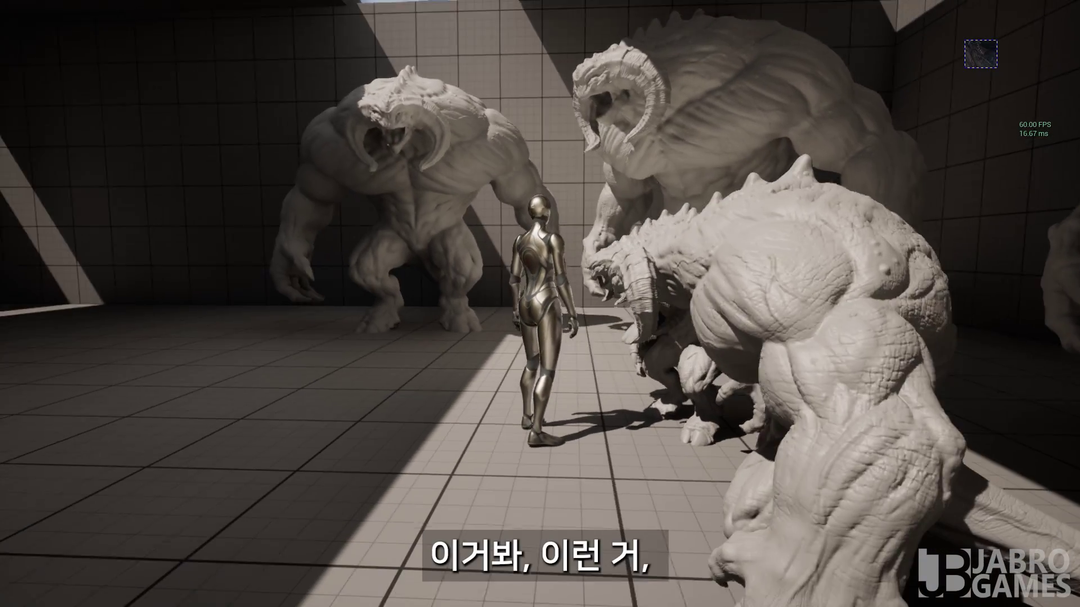